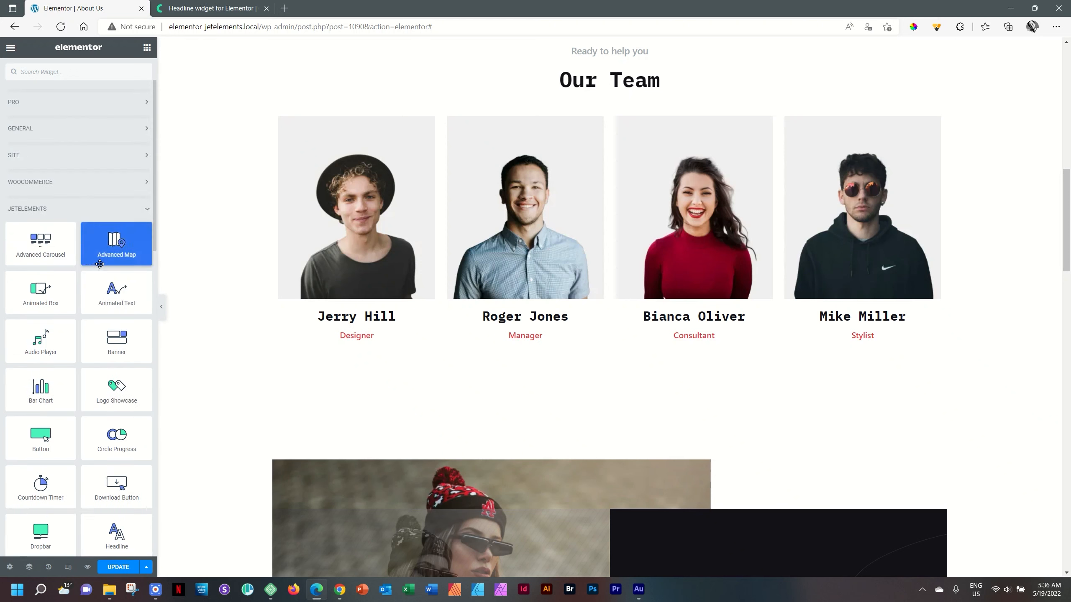
# Add a Headline widget above the "Our Team" heading with first part "Our Great" and second part "Spectacular Team"
pyautogui.scroll(-2, 100, 264)
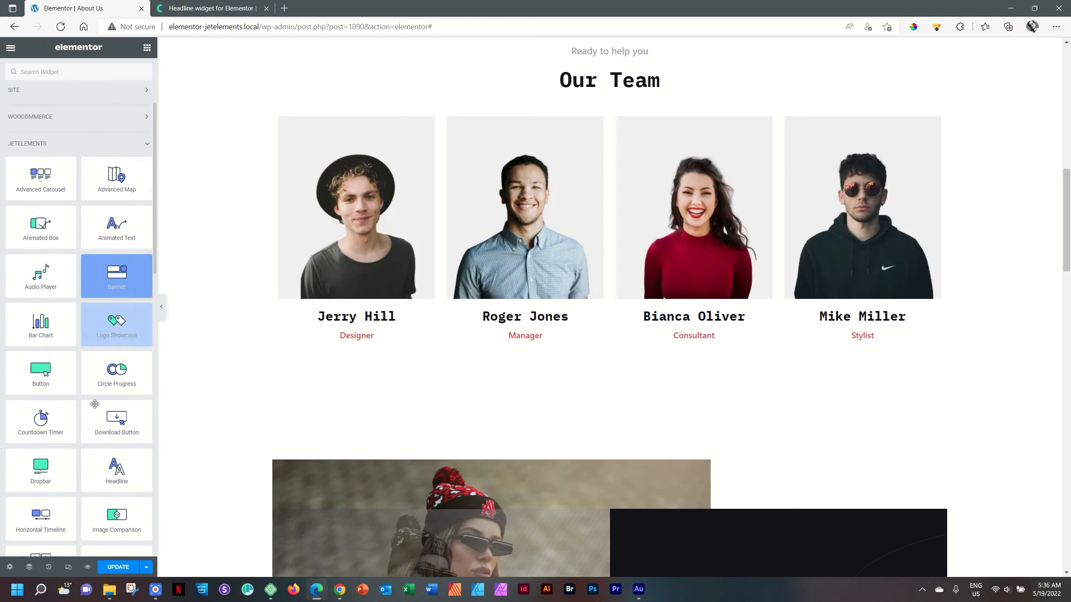
pyautogui.moveTo(106, 476); pyautogui.dragTo(664, 80)
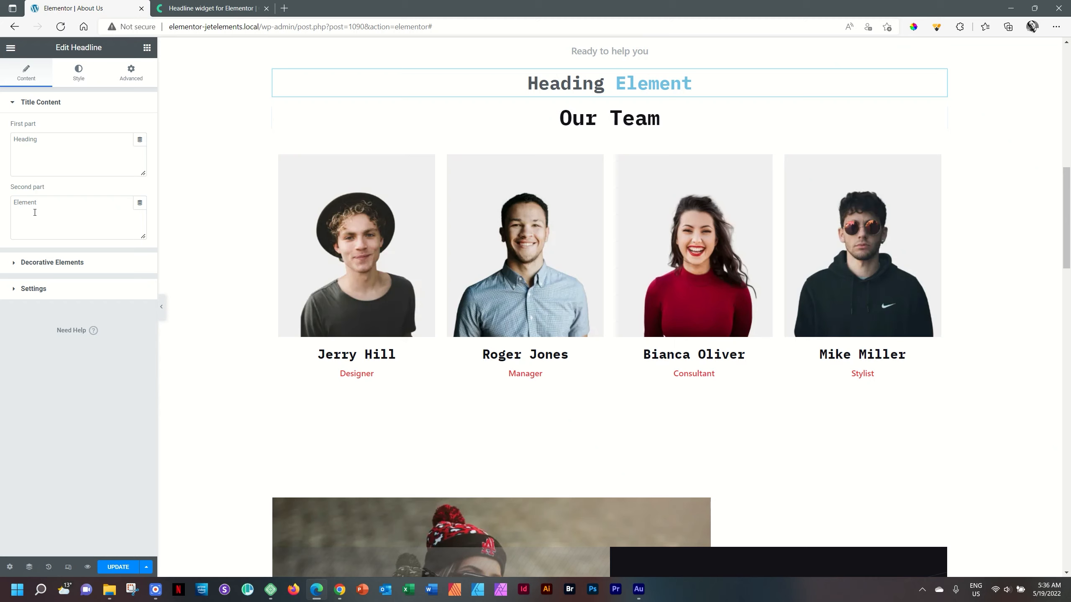
pyautogui.moveTo(46, 140); pyautogui.dragTo(1, 142)
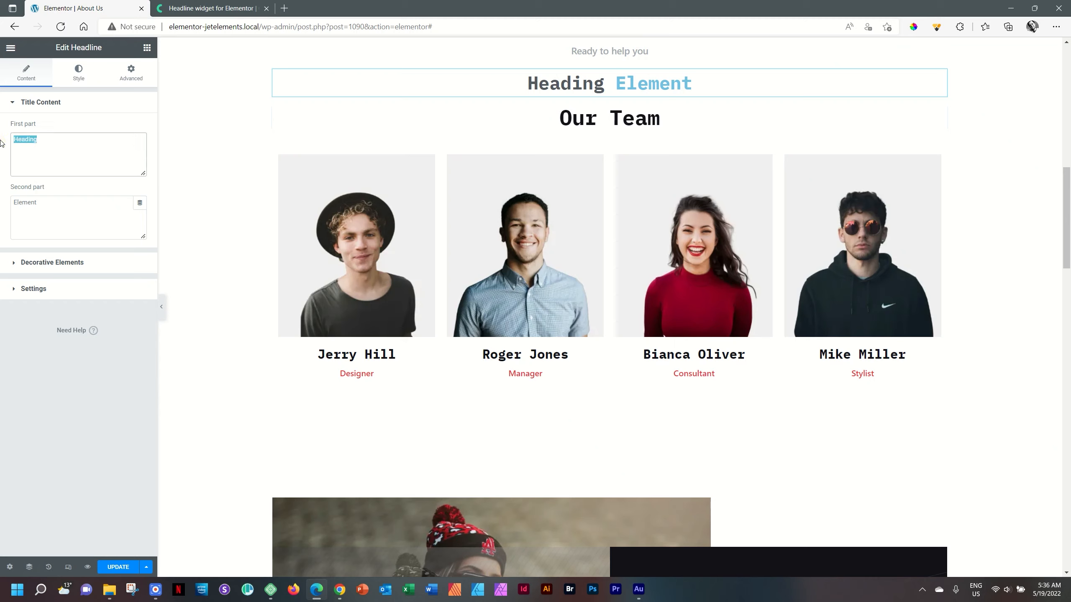
pyautogui.write('Our Great')
pyautogui.moveTo(60, 198); pyautogui.dragTo(15, 203)
pyautogui.write('Spectacular Team')
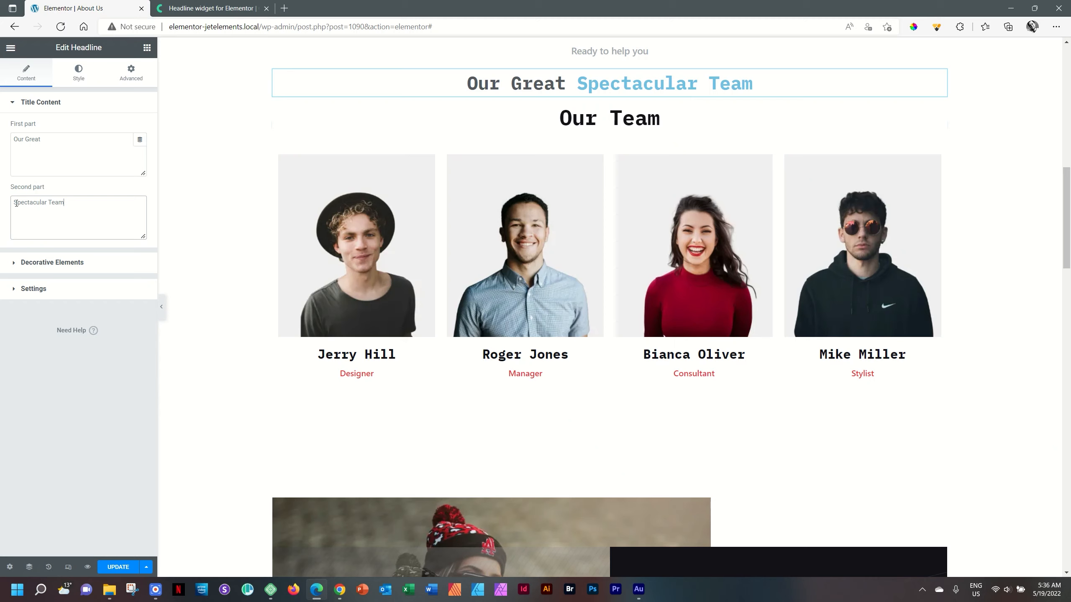
# Add a bell icon as the decorative element before the headline
pyautogui.click(35, 264)
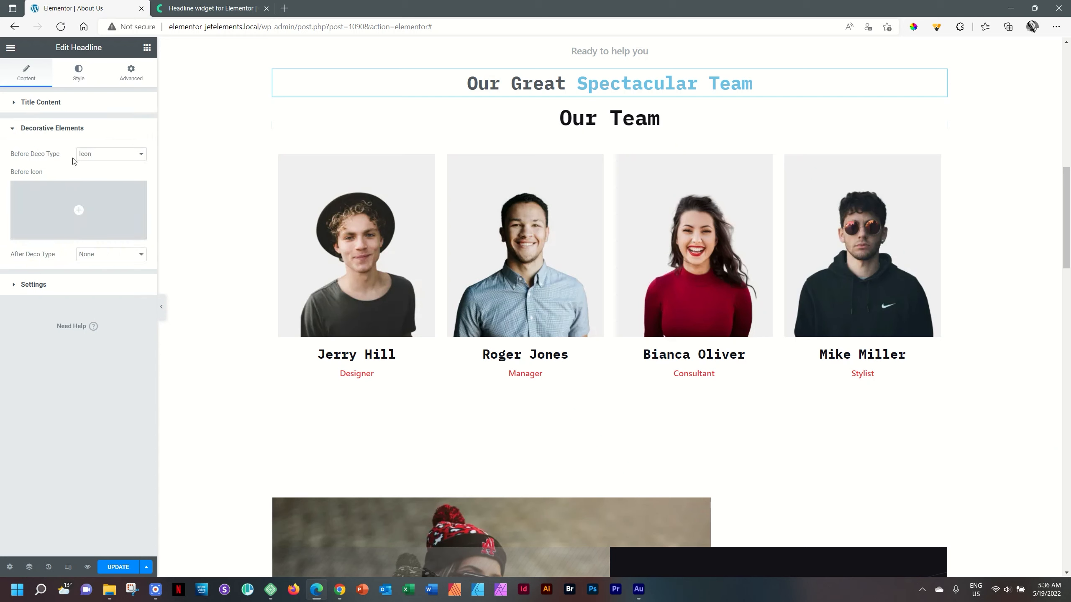
pyautogui.click(93, 158)
pyautogui.click(87, 173)
pyautogui.click(84, 208)
pyautogui.click(443, 266)
pyautogui.click(807, 507)
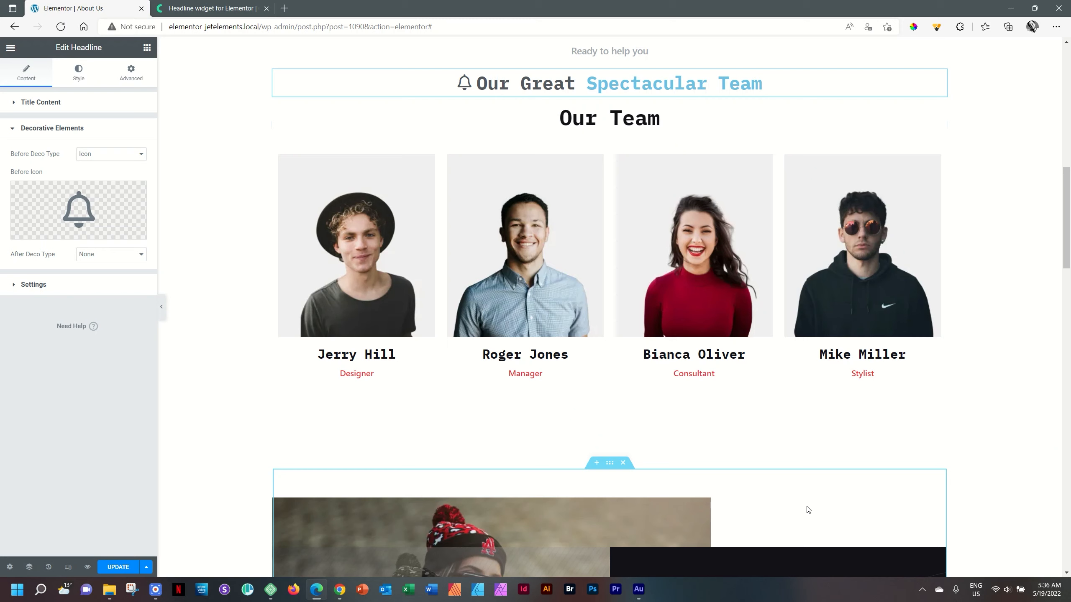
# Set the decoration after the headline to Image and insert the sunglasses picture from the media library
pyautogui.click(103, 262)
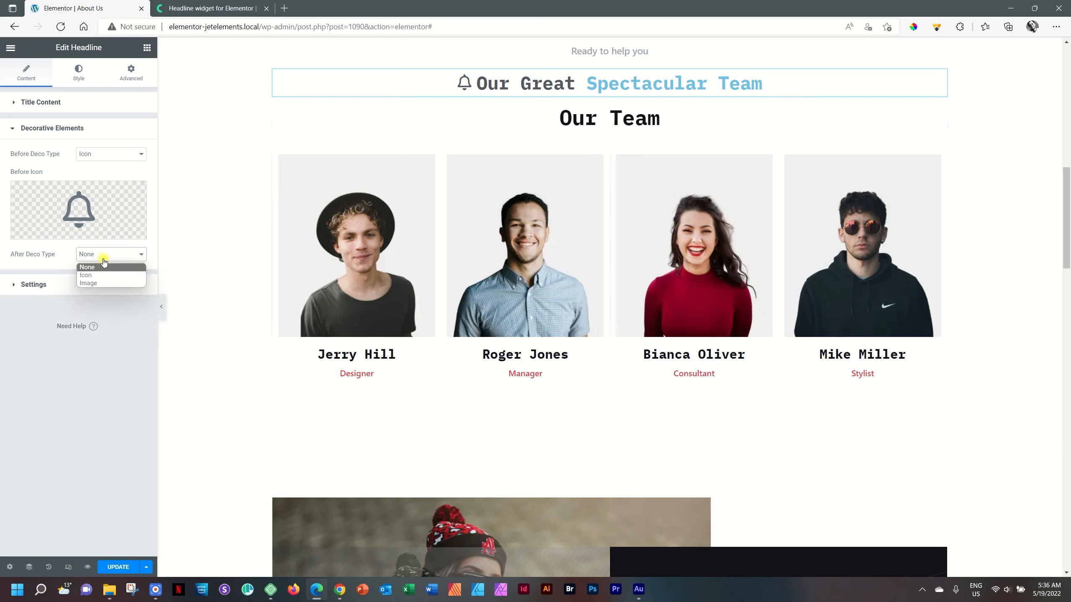
pyautogui.click(96, 283)
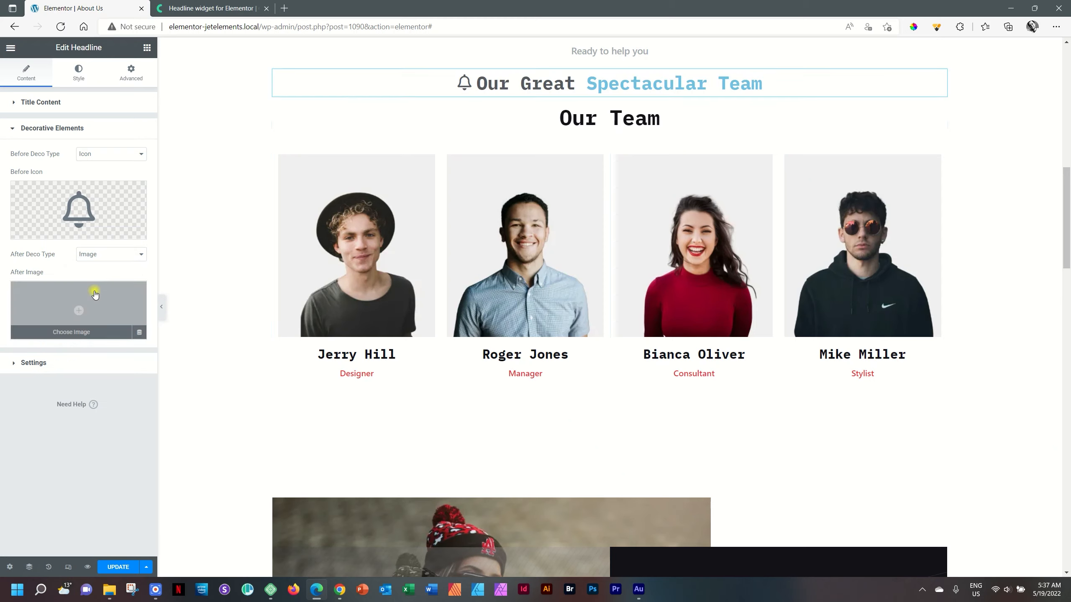
pyautogui.click(96, 293)
pyautogui.click(189, 90)
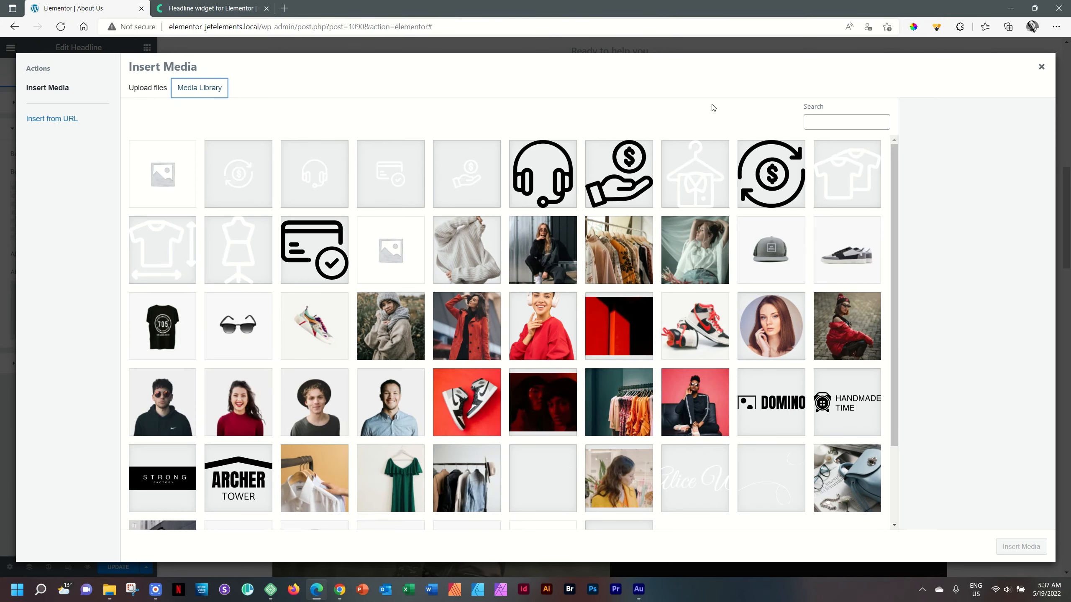
pyautogui.click(244, 325)
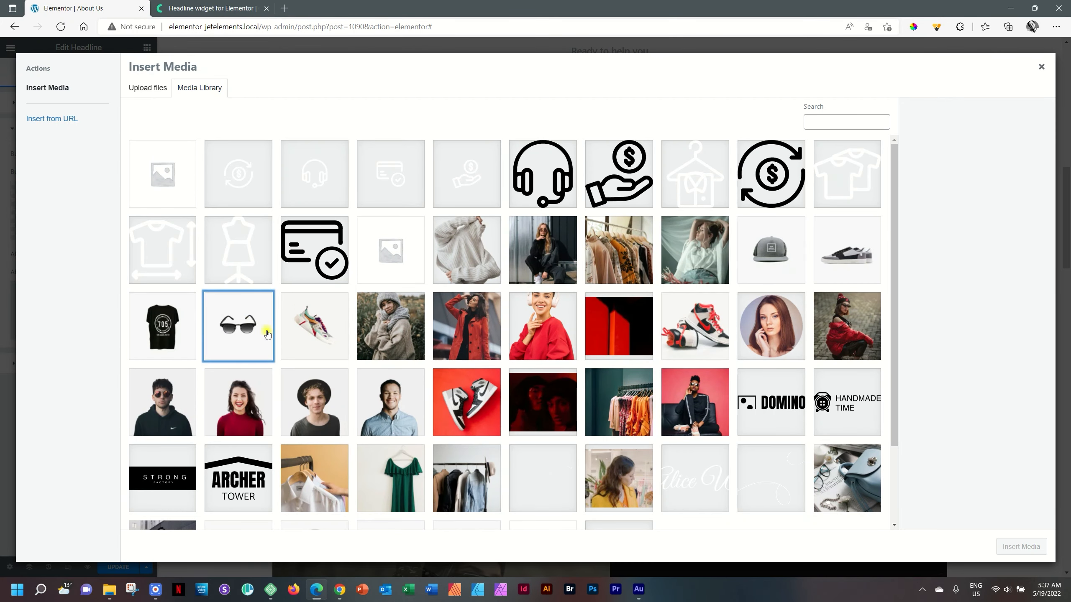
pyautogui.click(1026, 545)
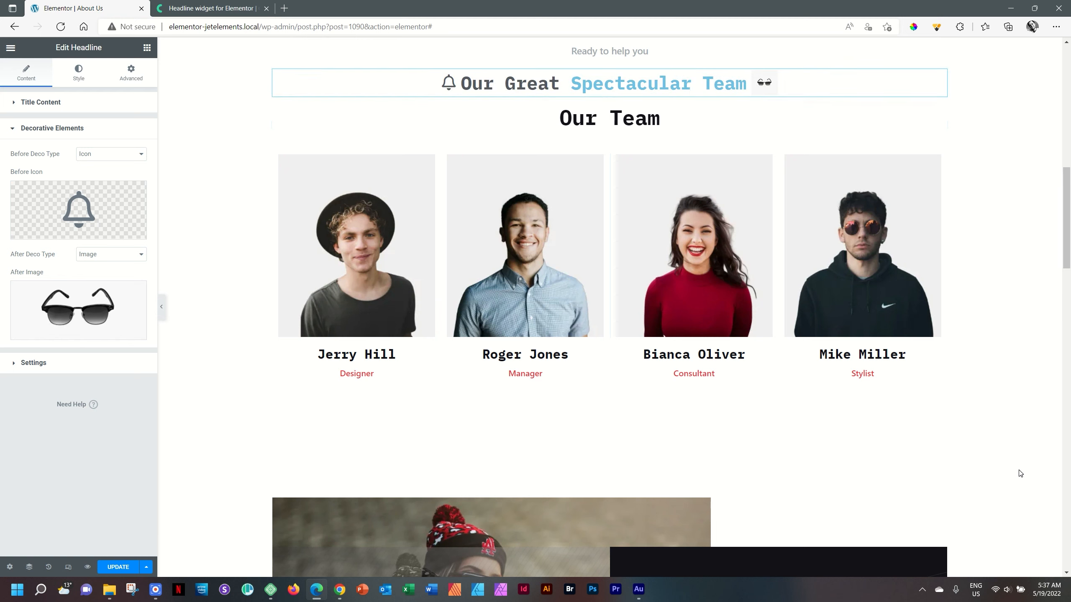
# Set both the before and after decoration types of the headline to None
pyautogui.click(126, 155)
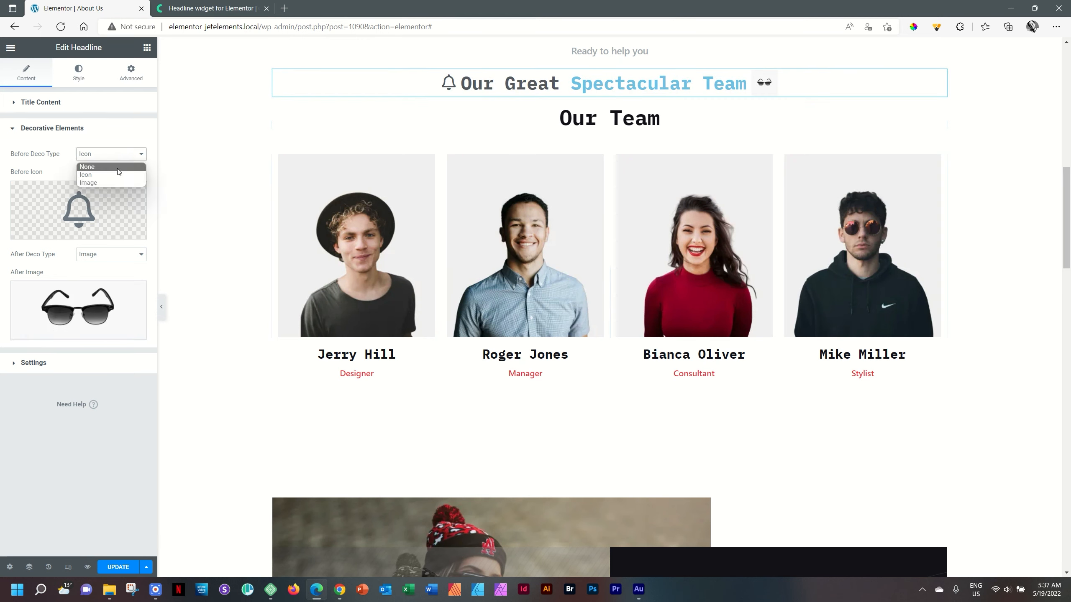
pyautogui.click(118, 167)
pyautogui.click(118, 176)
pyautogui.click(118, 191)
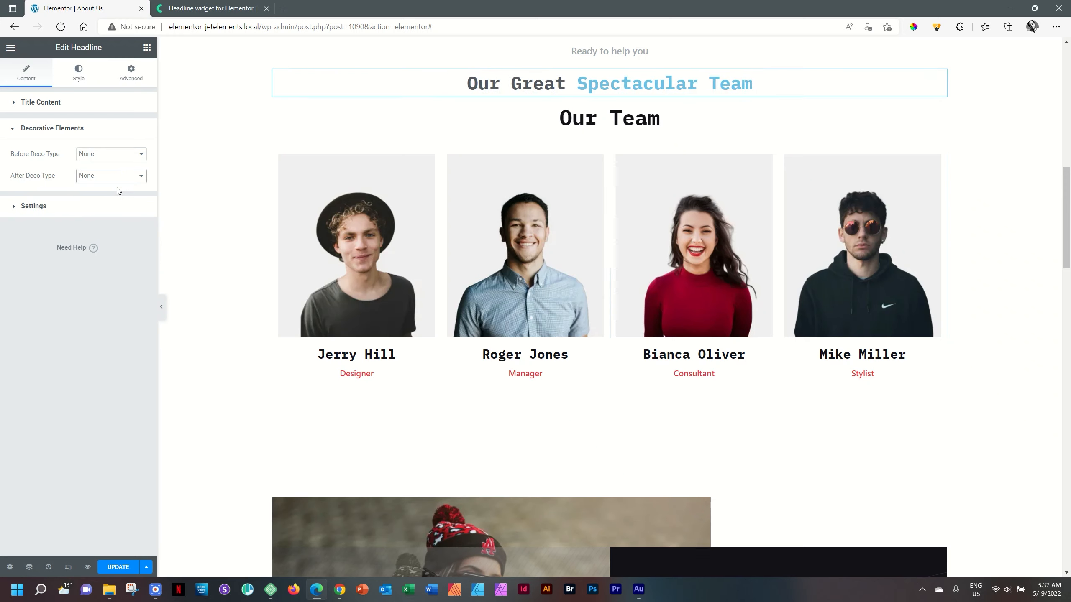
# Set the headline's direction to Vertical so its two parts stack
pyautogui.click(25, 206)
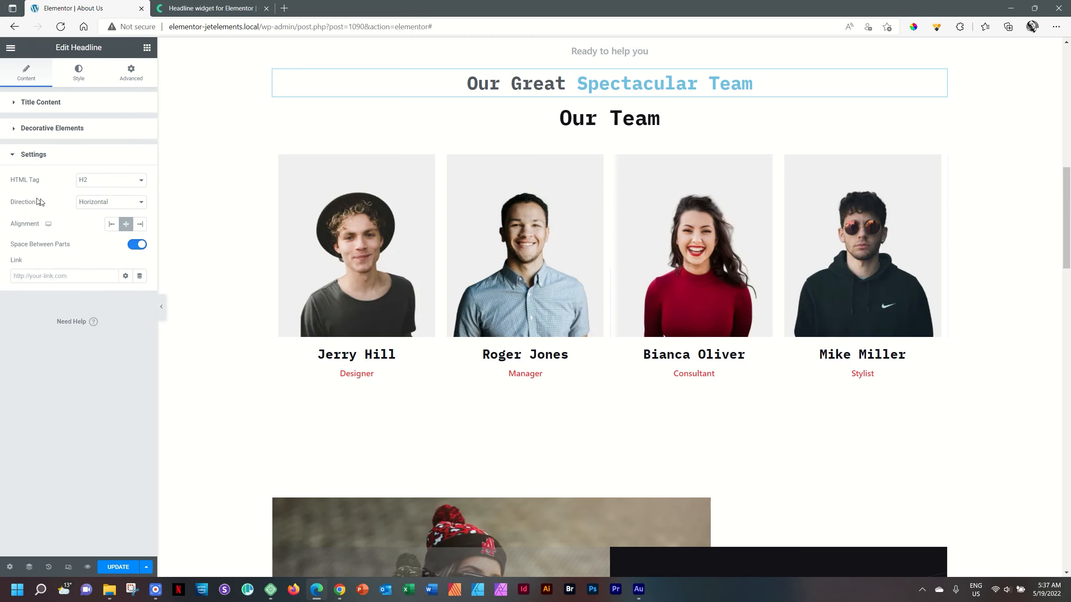
pyautogui.click(116, 202)
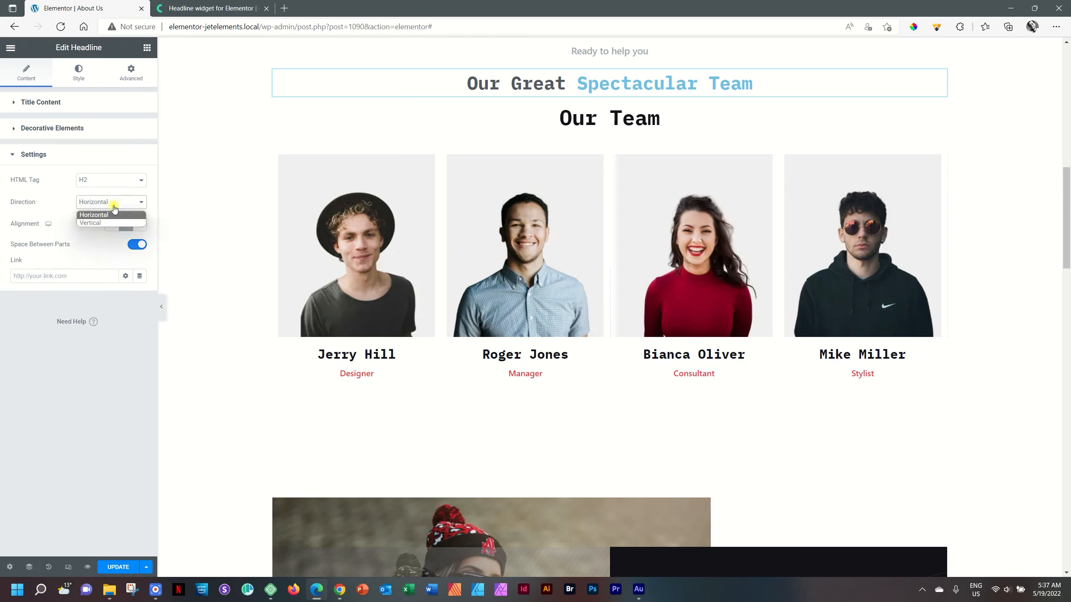
pyautogui.click(103, 227)
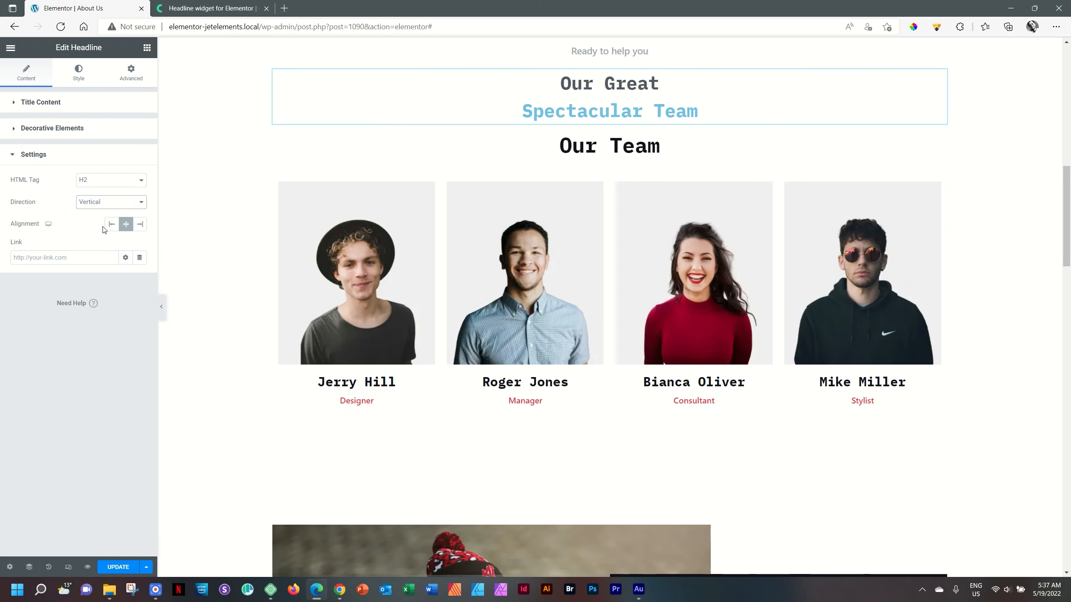
# Try the Start and End alignments on the stacked headline, and return it to Center
pyautogui.click(126, 224)
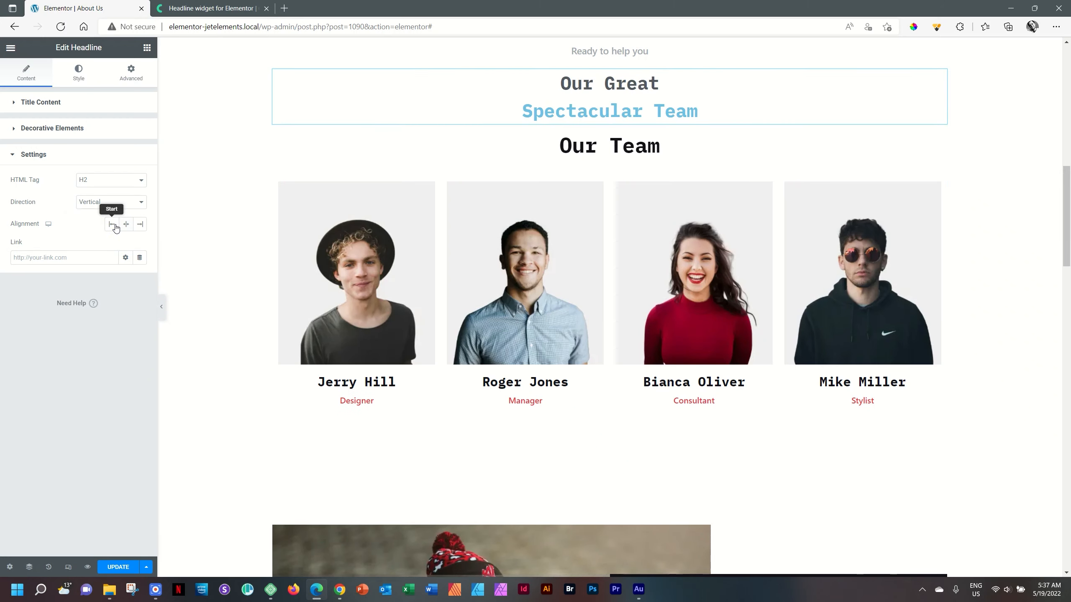
pyautogui.click(112, 225)
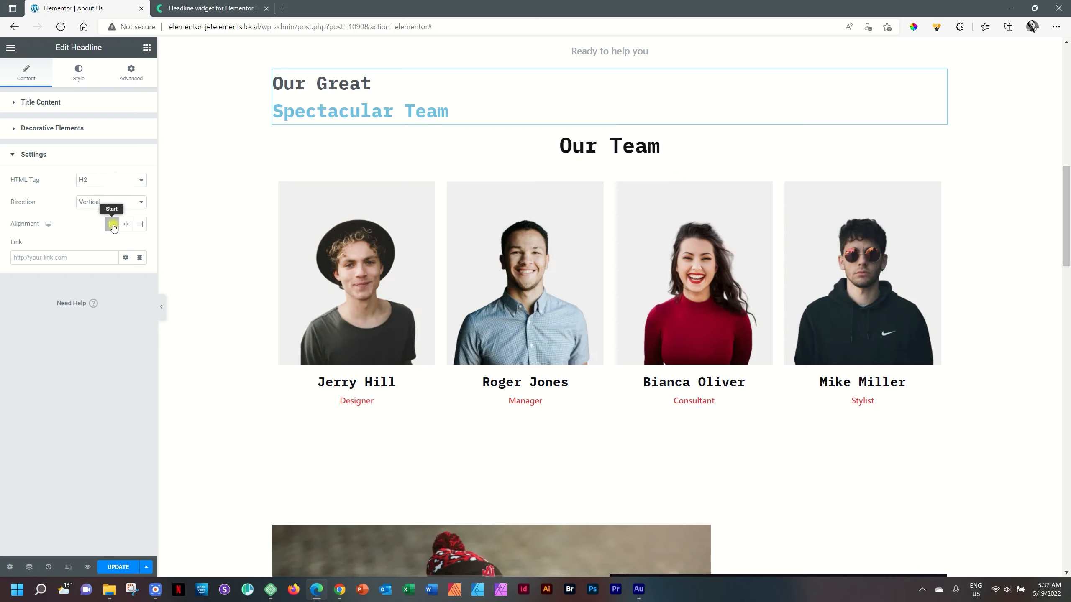
pyautogui.click(139, 227)
pyautogui.click(129, 228)
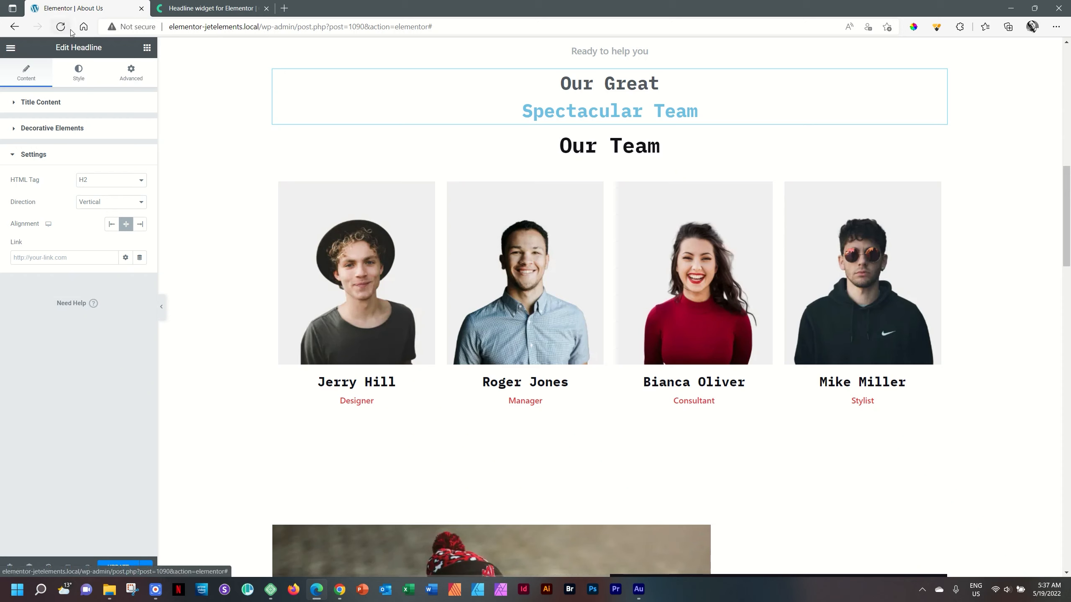
# Try the Start and End horizontal positions for the headline's first part, and settle on Center
pyautogui.click(79, 83)
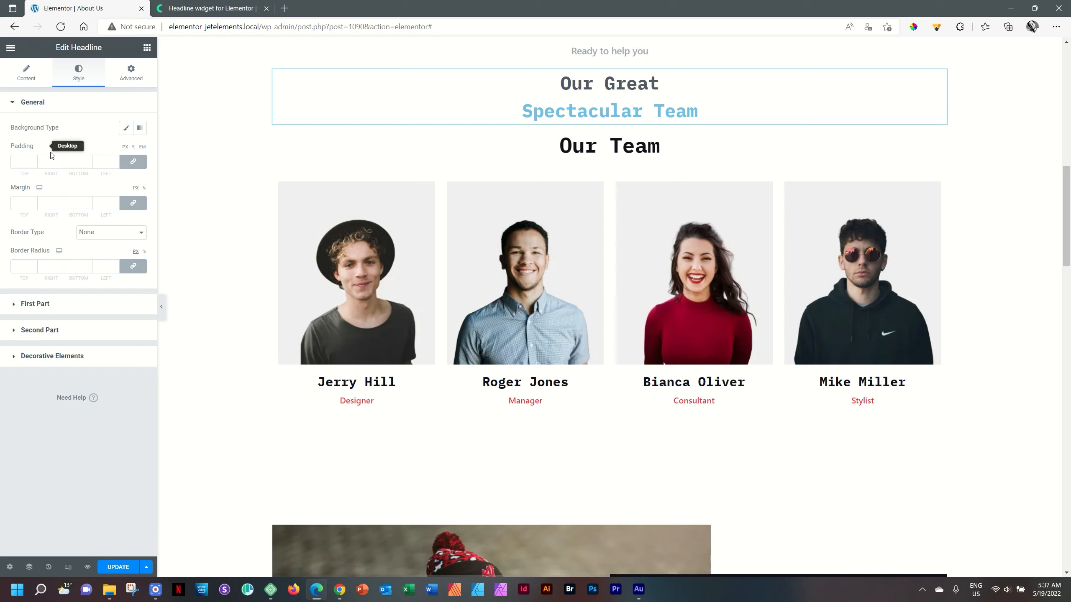
pyautogui.click(32, 304)
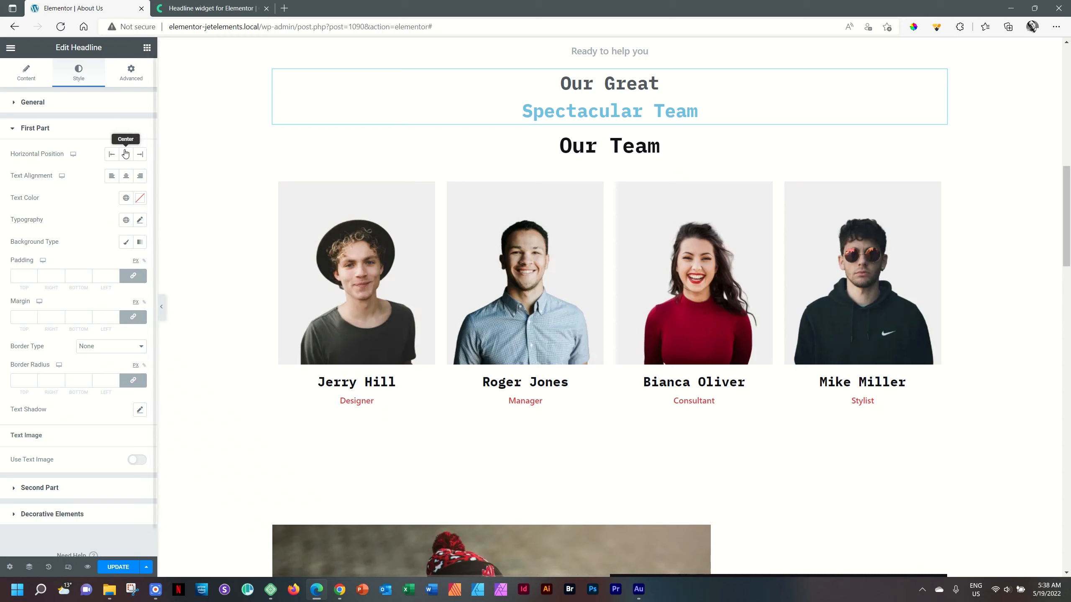
pyautogui.click(111, 155)
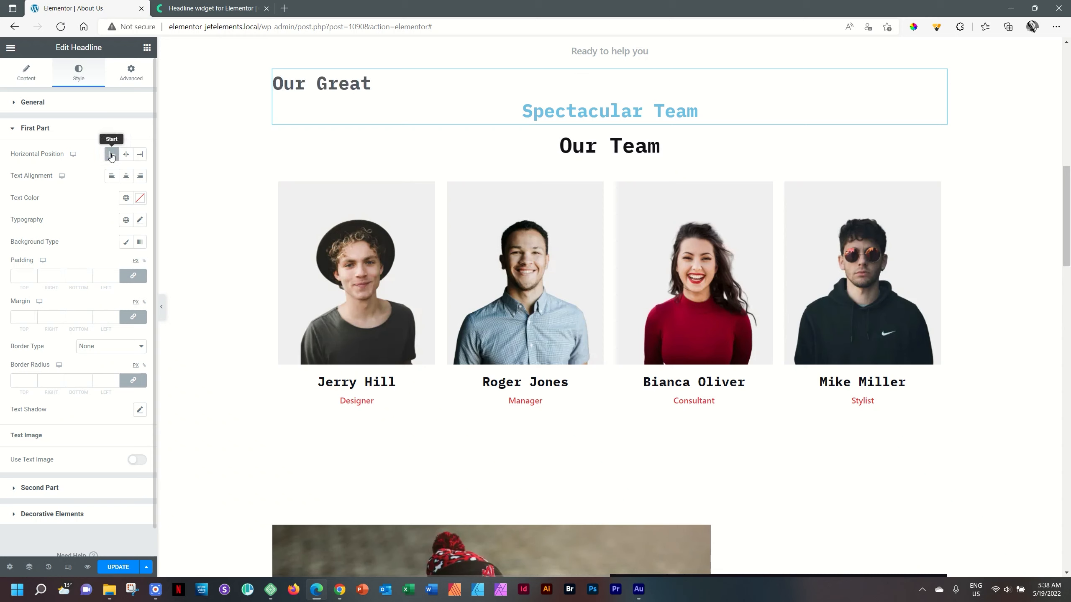
pyautogui.click(127, 154)
pyautogui.click(140, 154)
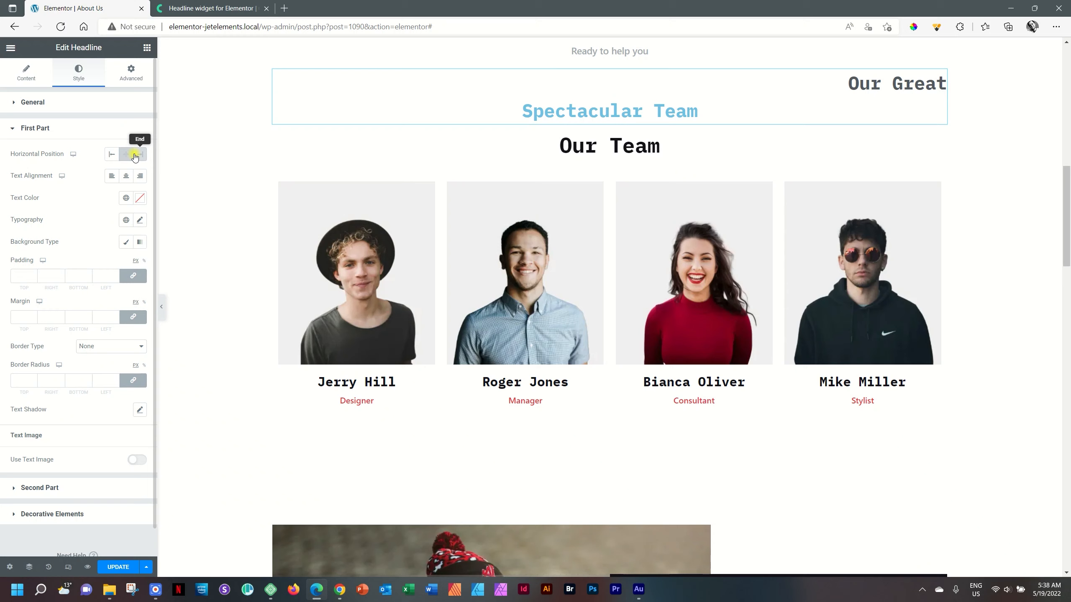
pyautogui.click(125, 154)
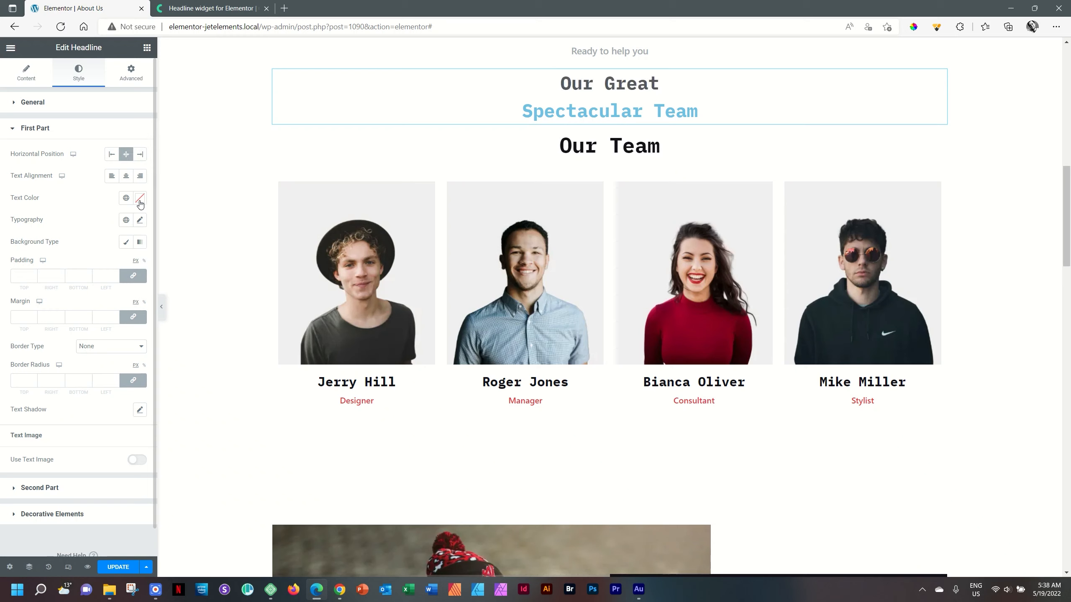
# Set the headline's direction back to Horizontal
pyautogui.scroll(-1, 139, 219)
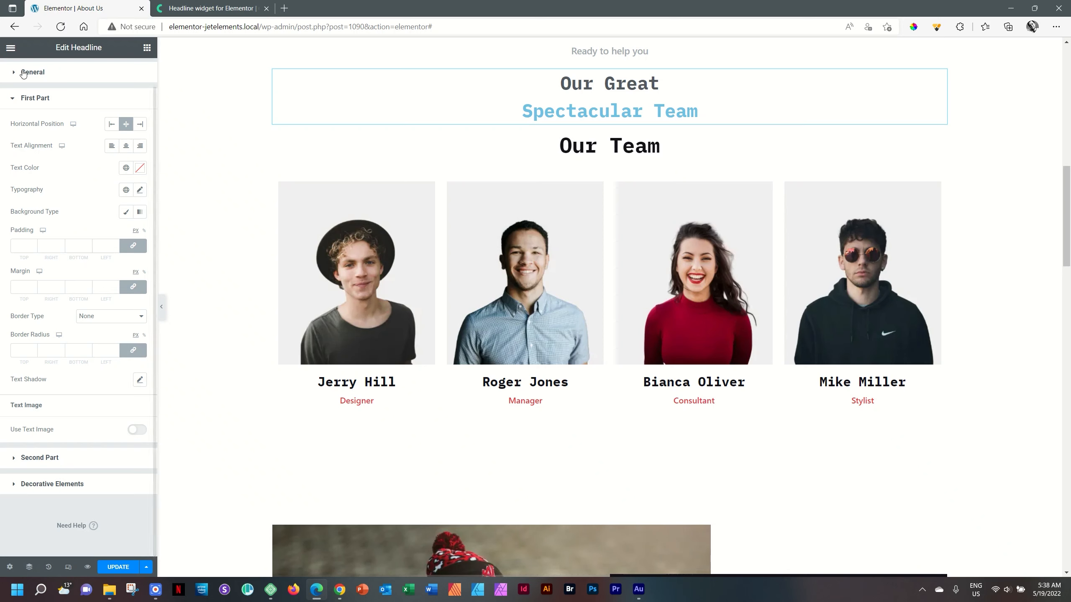
pyautogui.scroll(1, 36, 80)
pyautogui.click(35, 79)
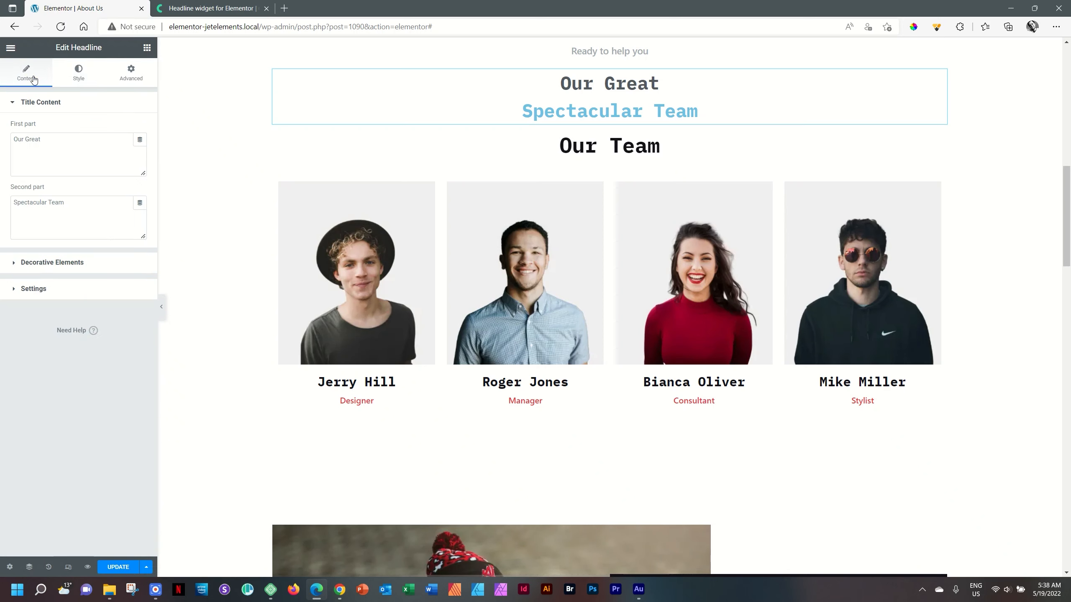
pyautogui.click(50, 294)
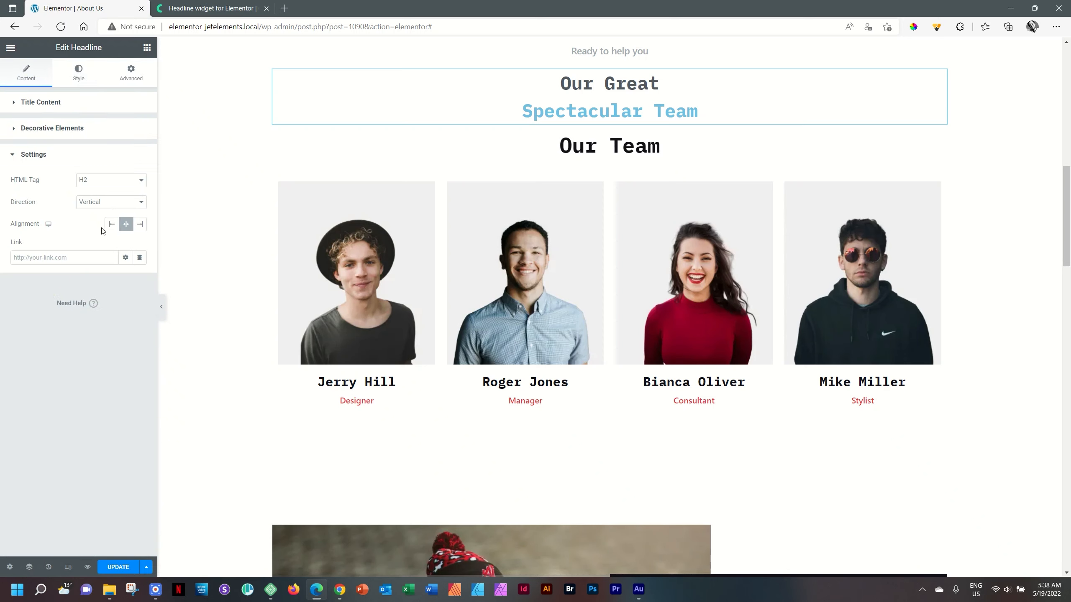
pyautogui.click(101, 203)
pyautogui.click(101, 215)
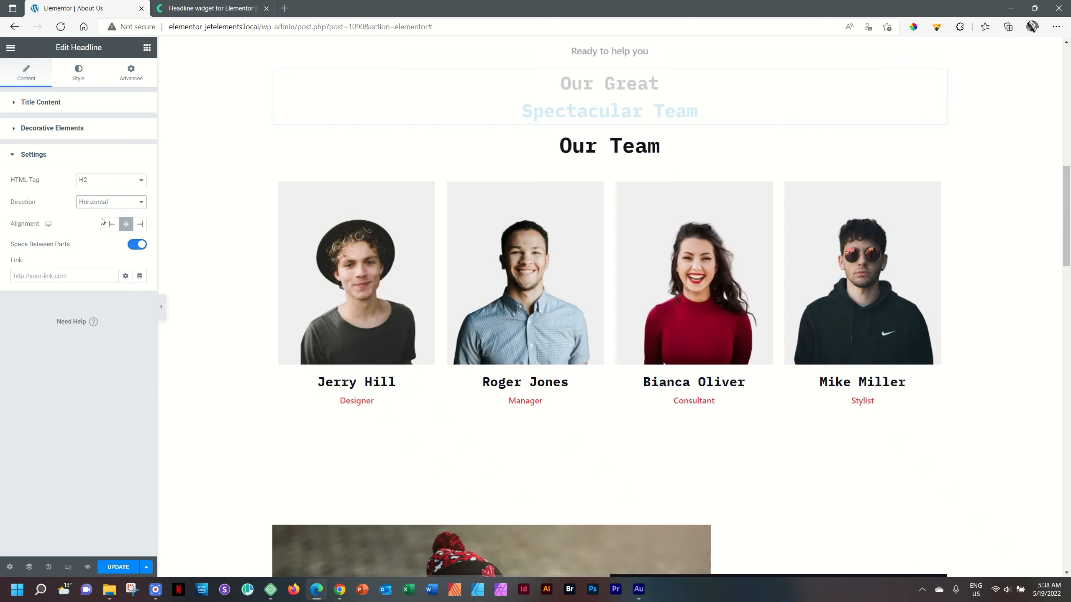
# Give the headline's second part a classic background in black, #000000
pyautogui.click(76, 77)
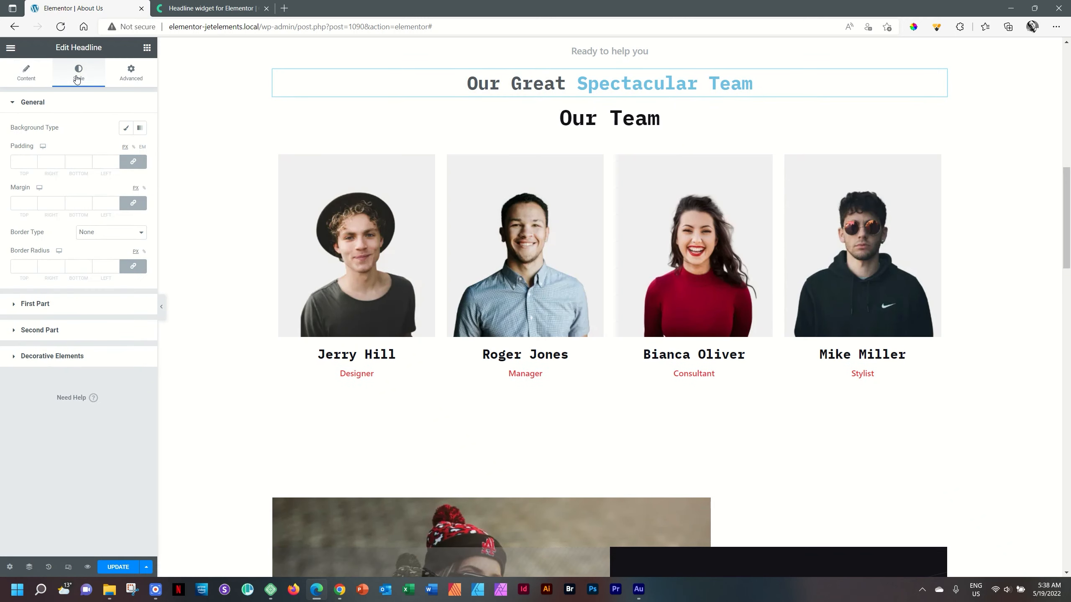
pyautogui.click(38, 330)
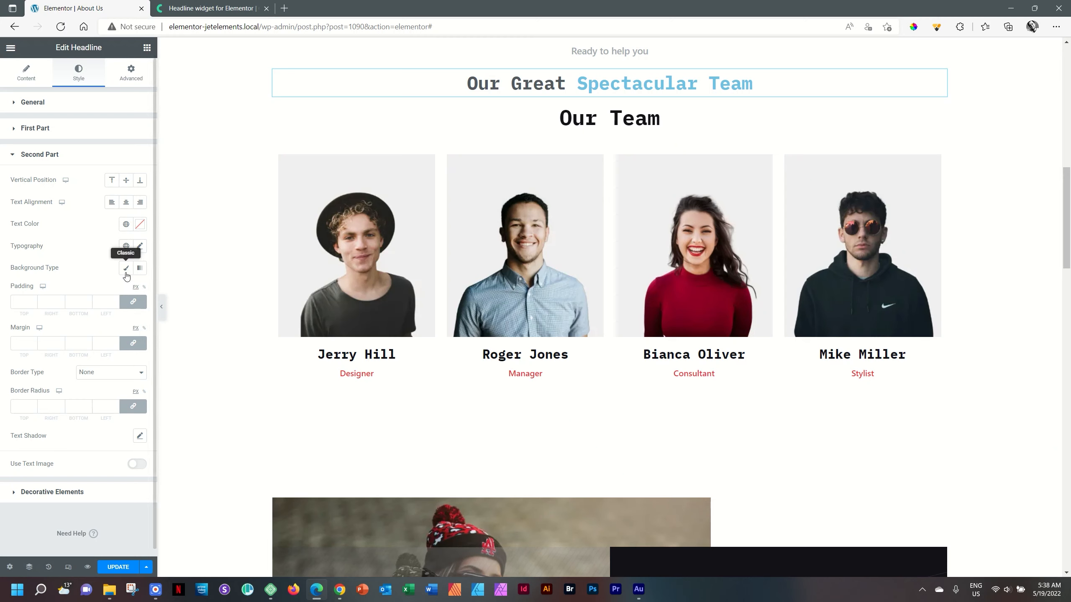
pyautogui.click(126, 268)
pyautogui.moveTo(95, 361)
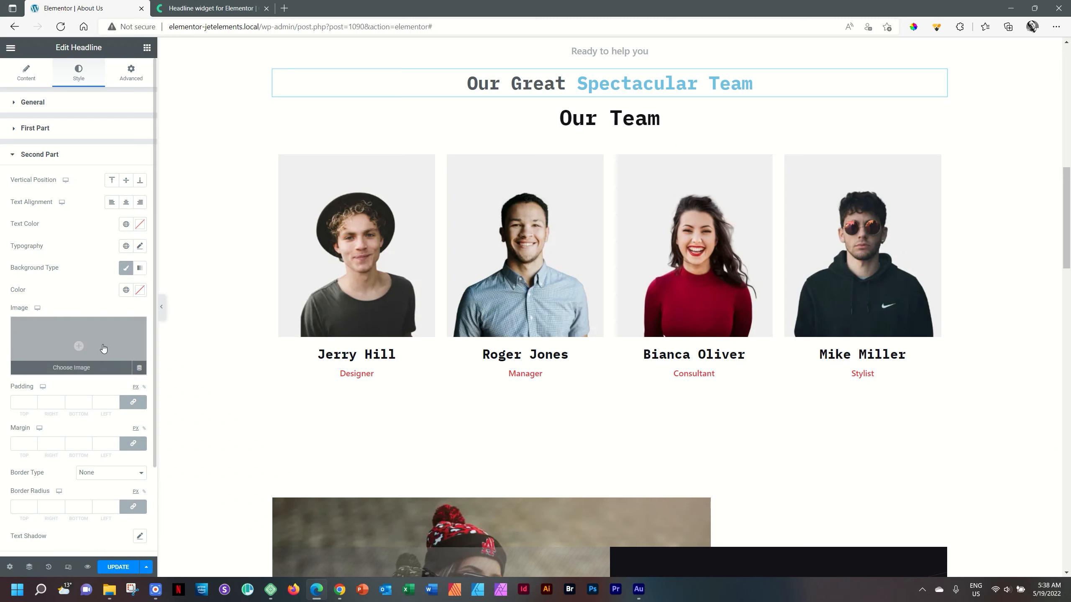
pyautogui.click(139, 290)
pyautogui.moveTo(96, 339); pyautogui.dragTo(14, 430)
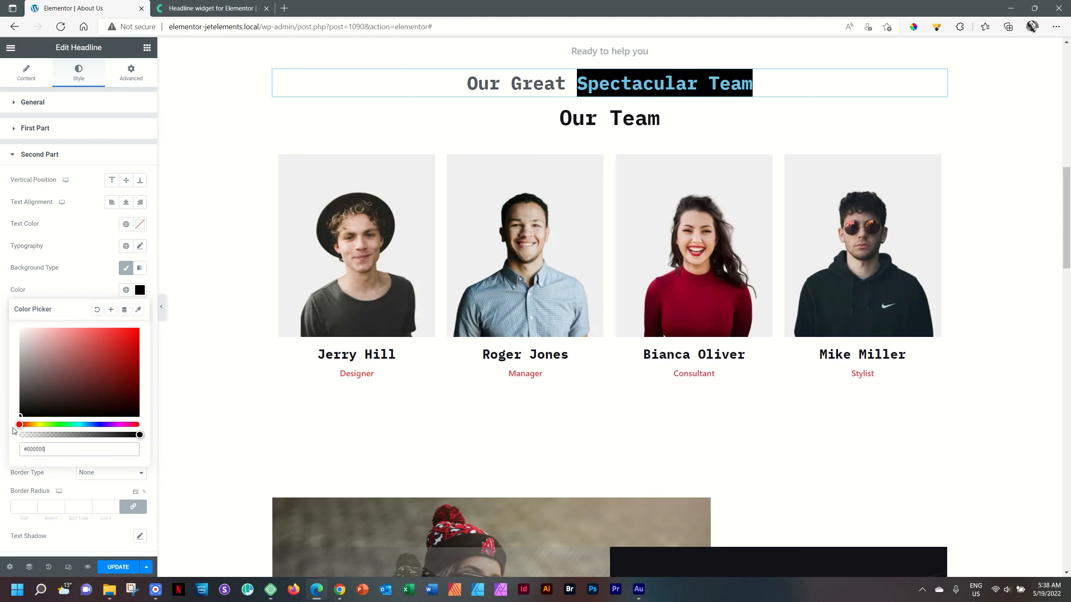
pyautogui.click(139, 289)
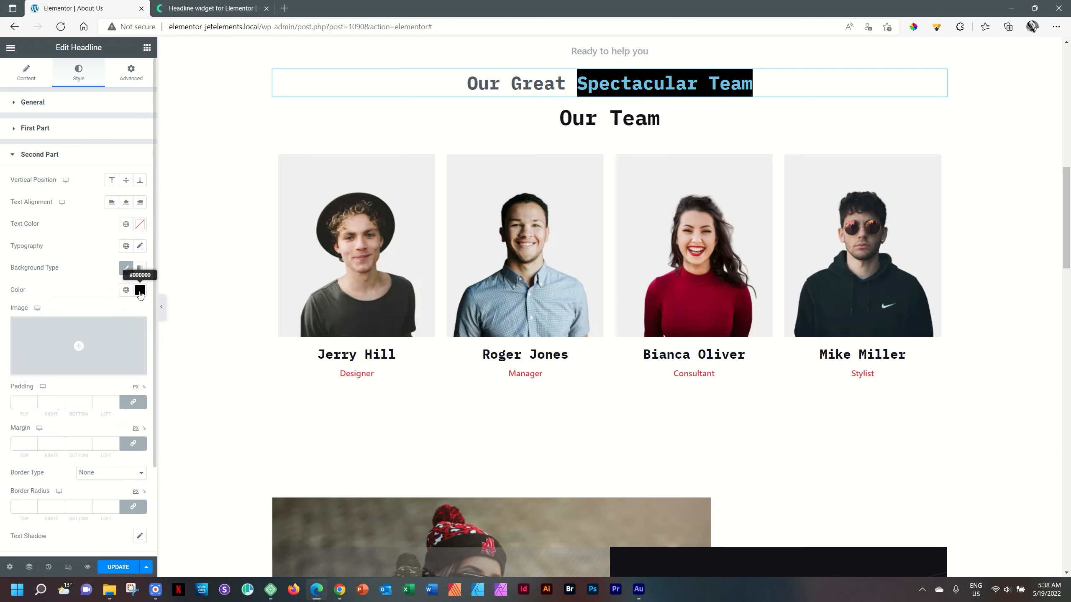
# Set the second part's padding to 10 px on all sides and unlink the four padding values
pyautogui.click(22, 402)
pyautogui.write('10')
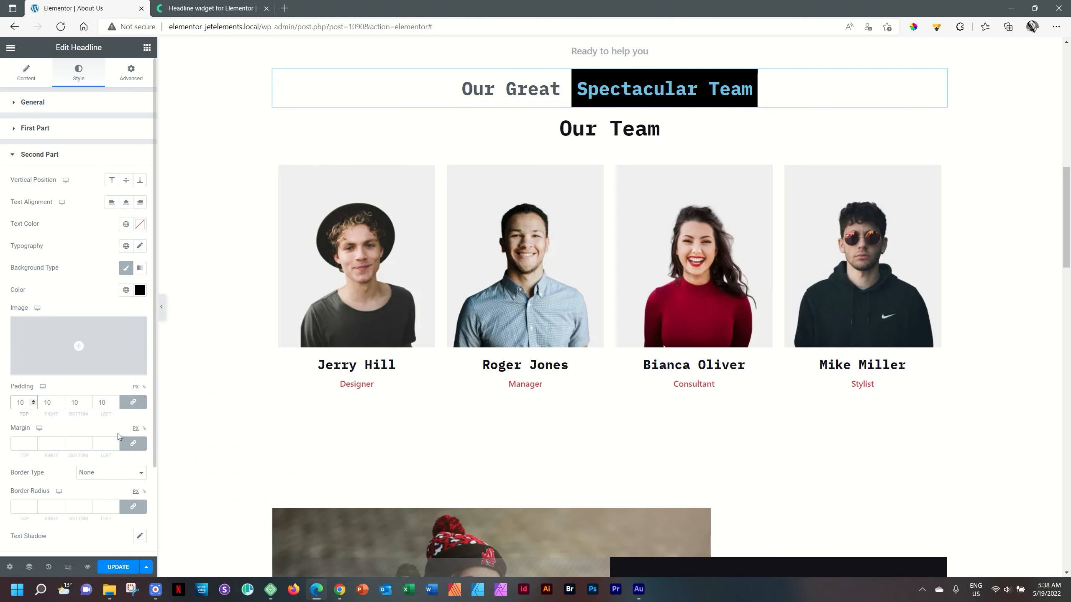
pyautogui.click(132, 403)
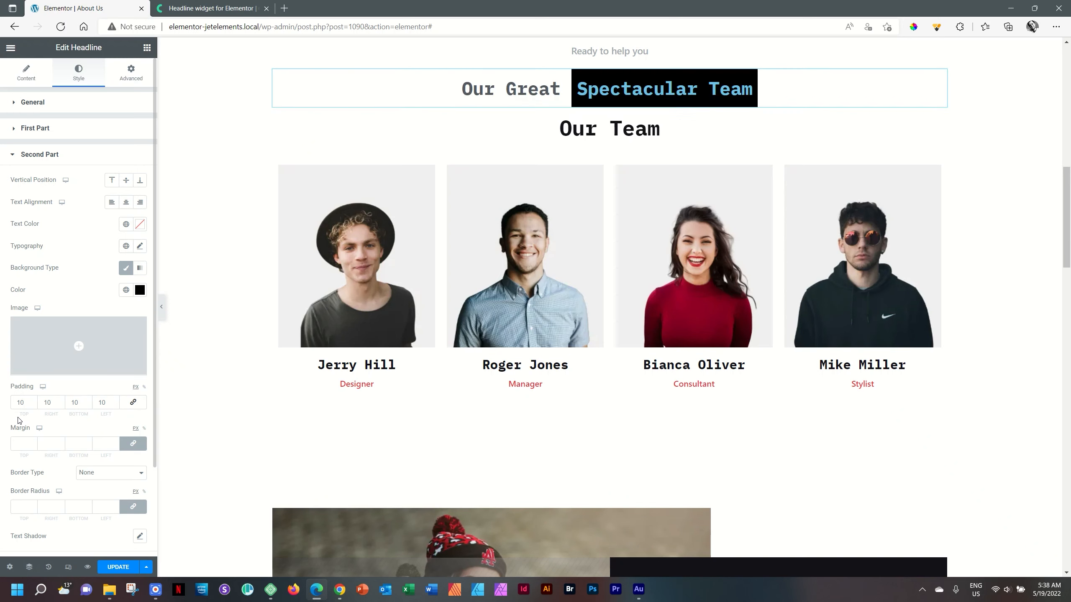
# Set the second part's padding to 5 px for top and bottom and 20 px for right and left
pyautogui.moveTo(55, 405); pyautogui.dragTo(30, 405)
pyautogui.write('20')
pyautogui.moveTo(104, 402); pyautogui.dragTo(76, 402)
pyautogui.write('20')
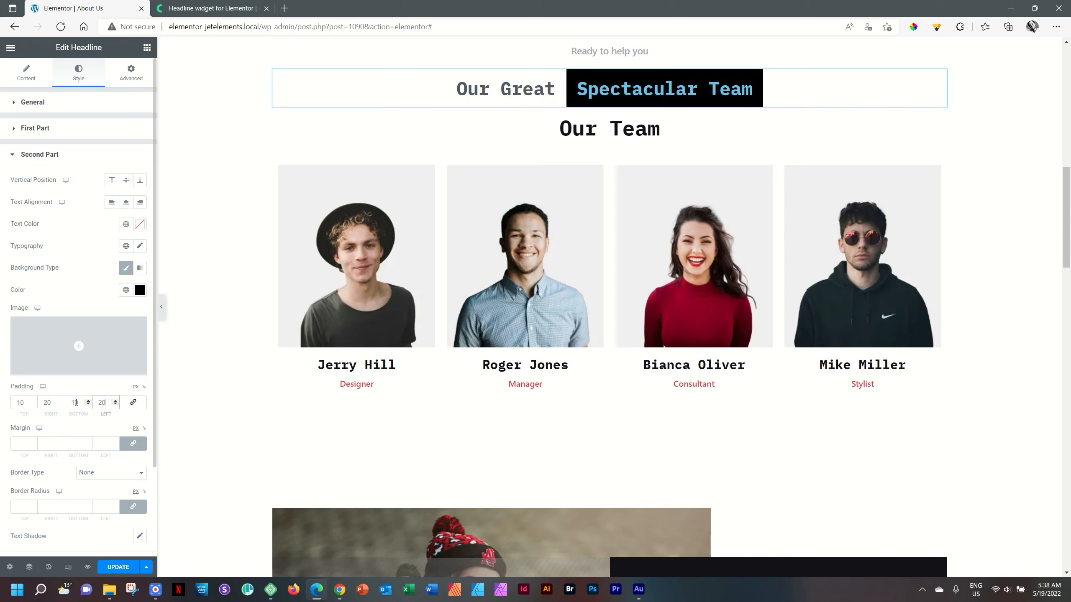
pyautogui.click(51, 402)
pyautogui.click(21, 403)
pyautogui.doubleClick(21, 403)
pyautogui.write('5')
pyautogui.doubleClick(76, 403)
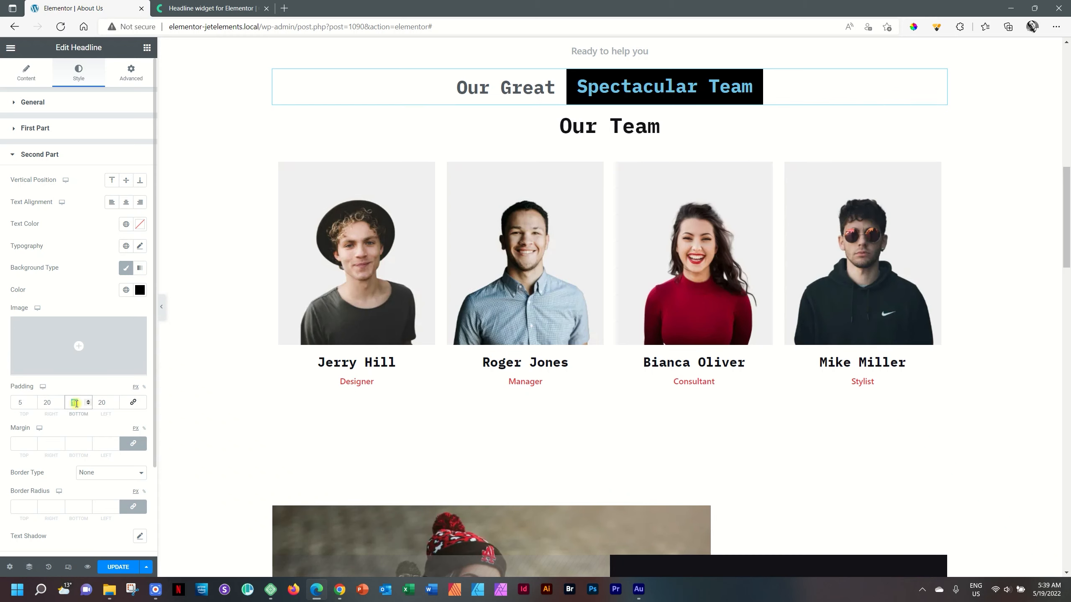
pyautogui.write('5')
pyautogui.click(112, 428)
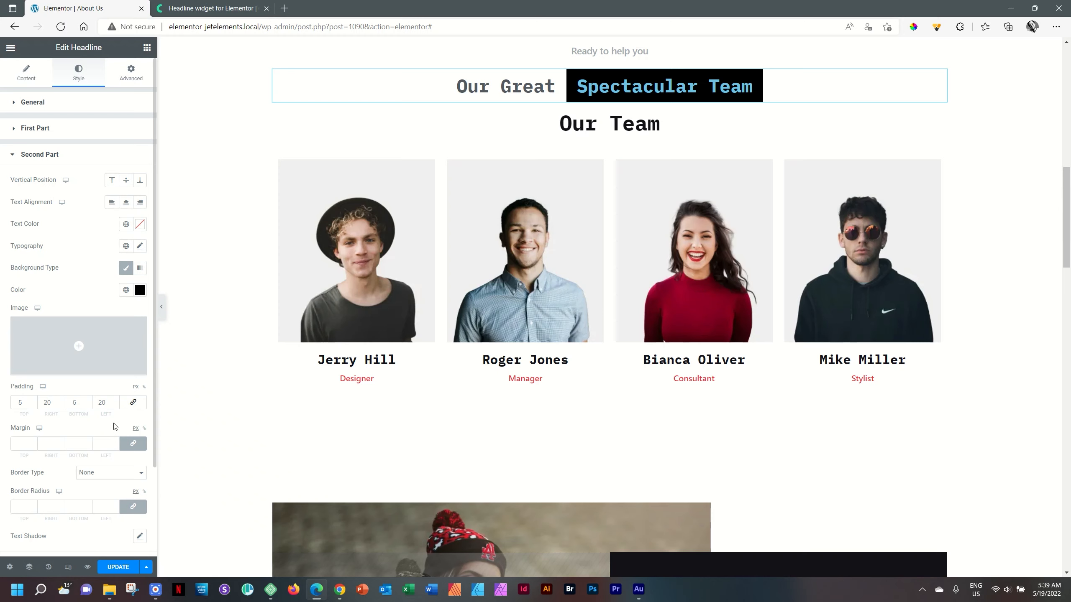
# Set the typography of the headline's first part to weight 900 with the Uppercase transform
pyautogui.click(28, 131)
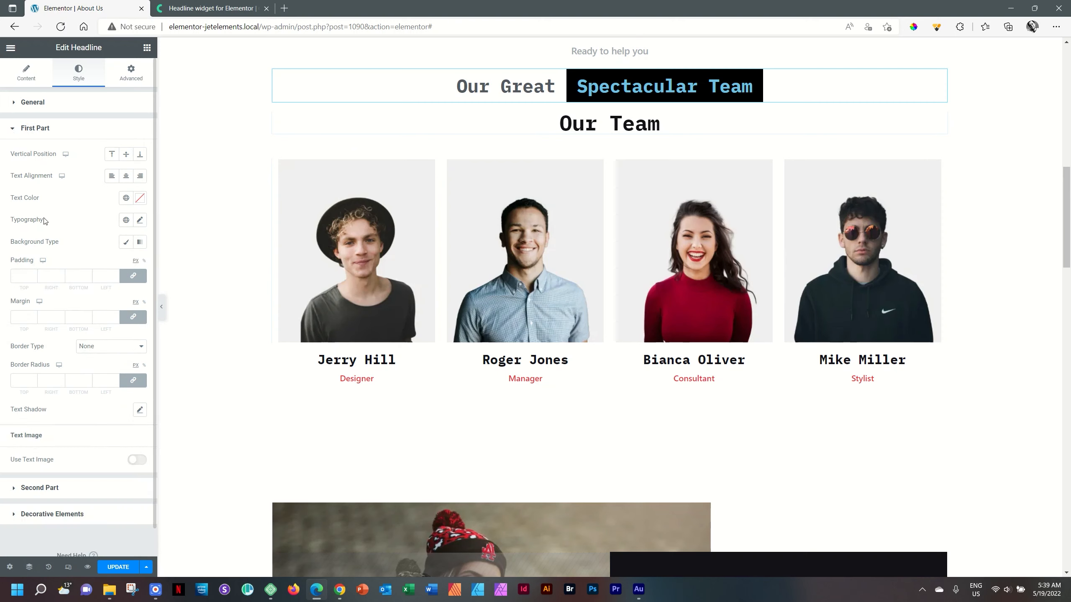
pyautogui.click(139, 220)
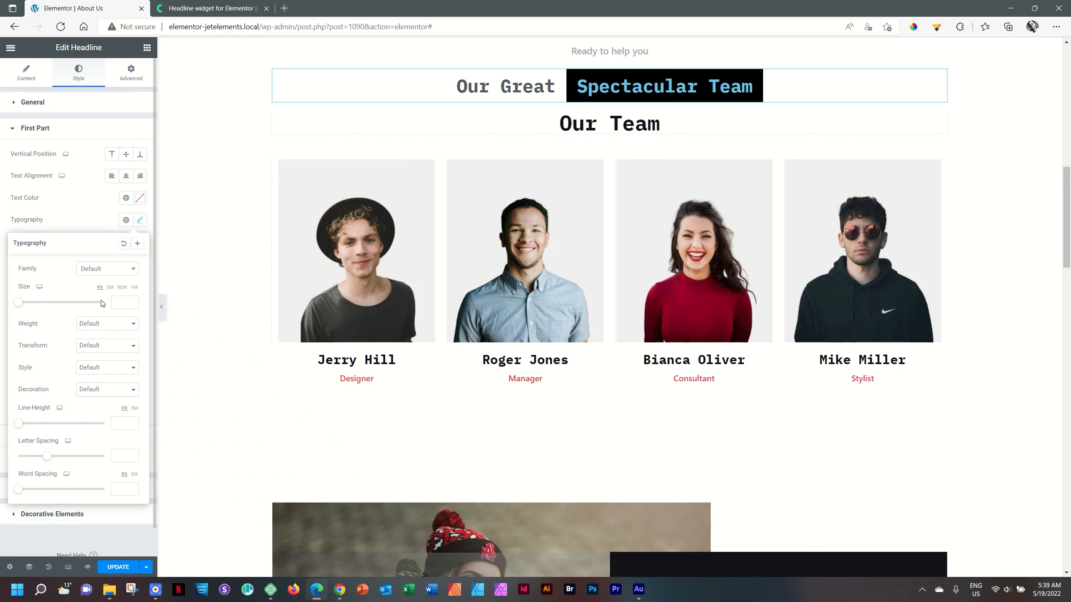
pyautogui.click(102, 323)
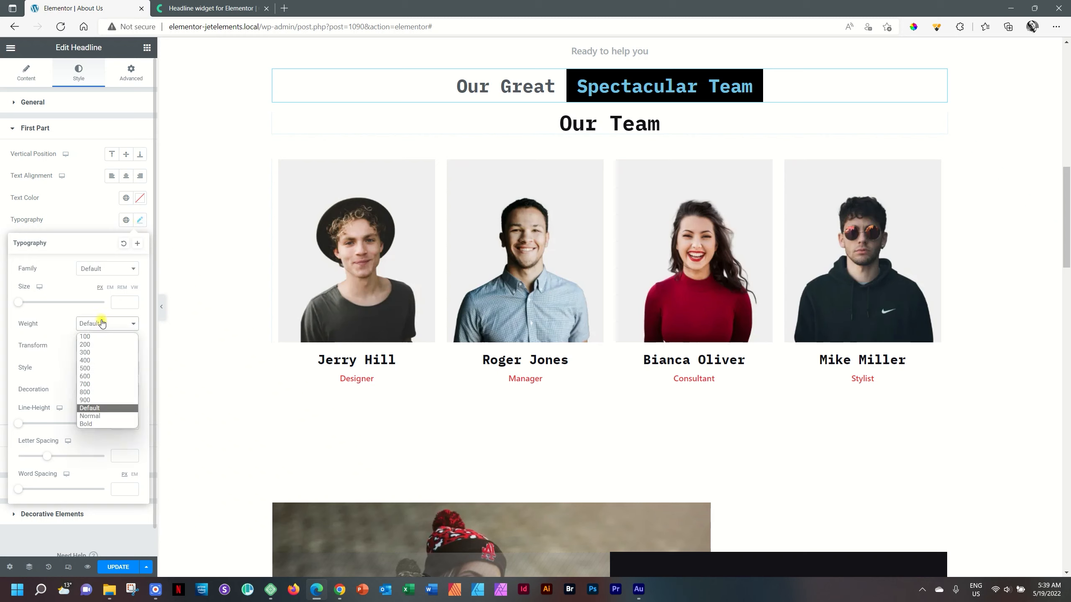
pyautogui.click(107, 400)
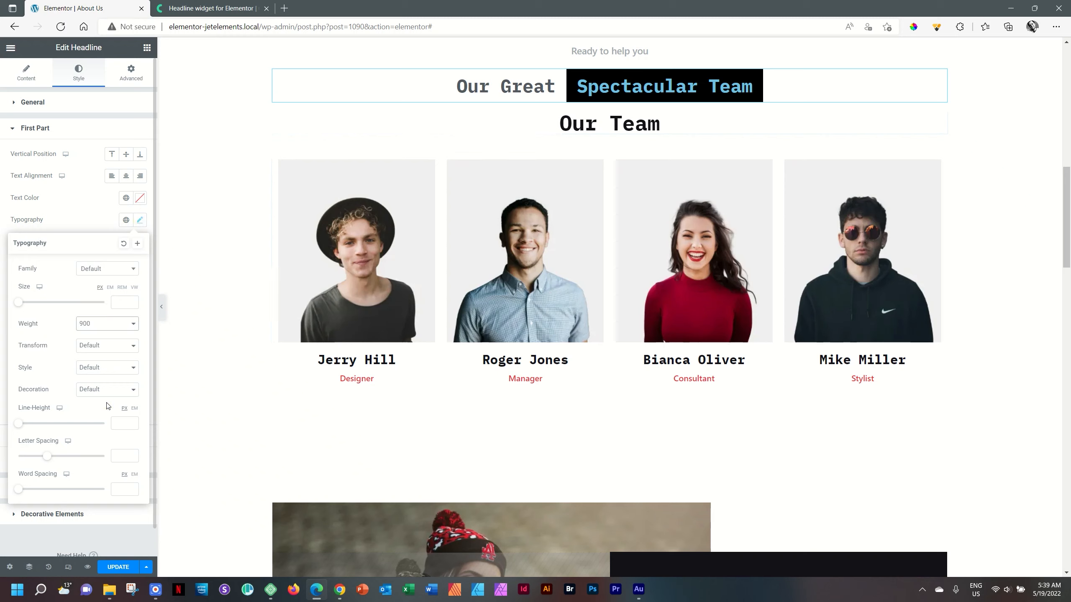
pyautogui.click(91, 347)
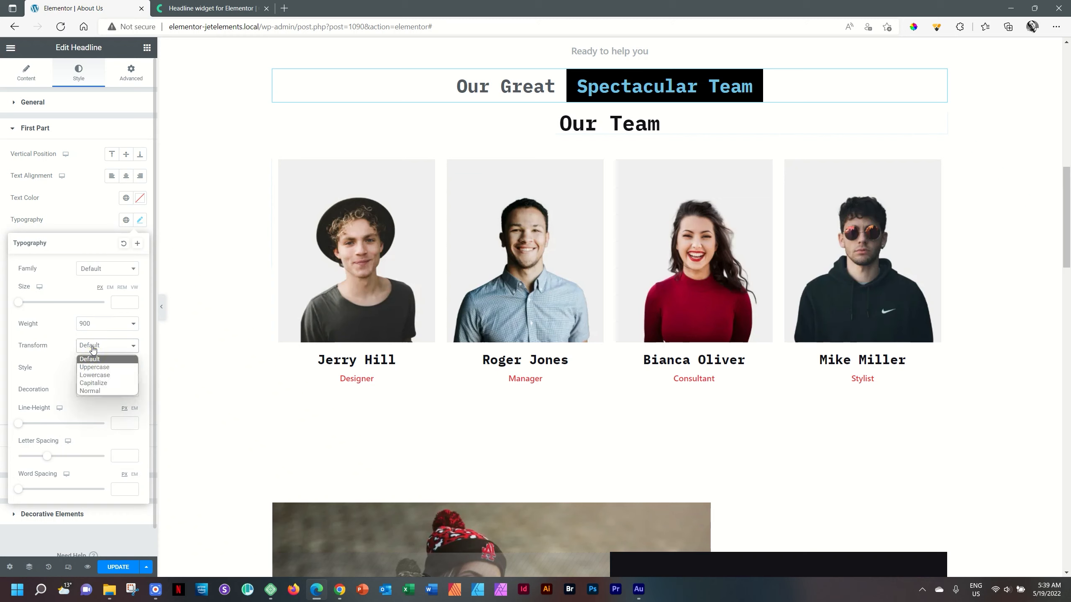
pyautogui.click(94, 368)
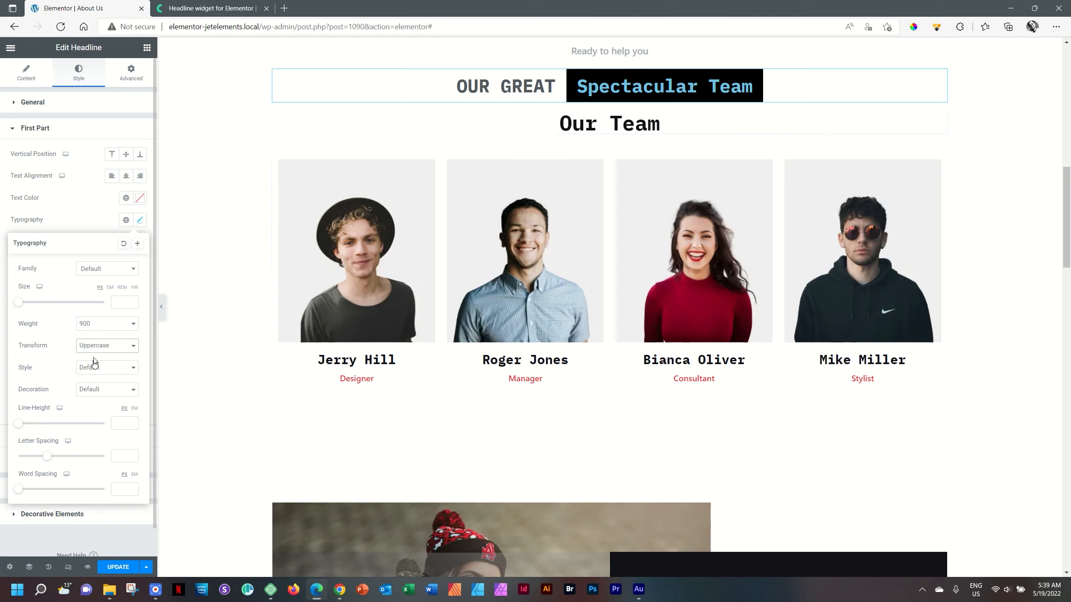
# Enlarge the first part's font size to 123 px and close the typography settings
pyautogui.moveTo(21, 308); pyautogui.dragTo(69, 310)
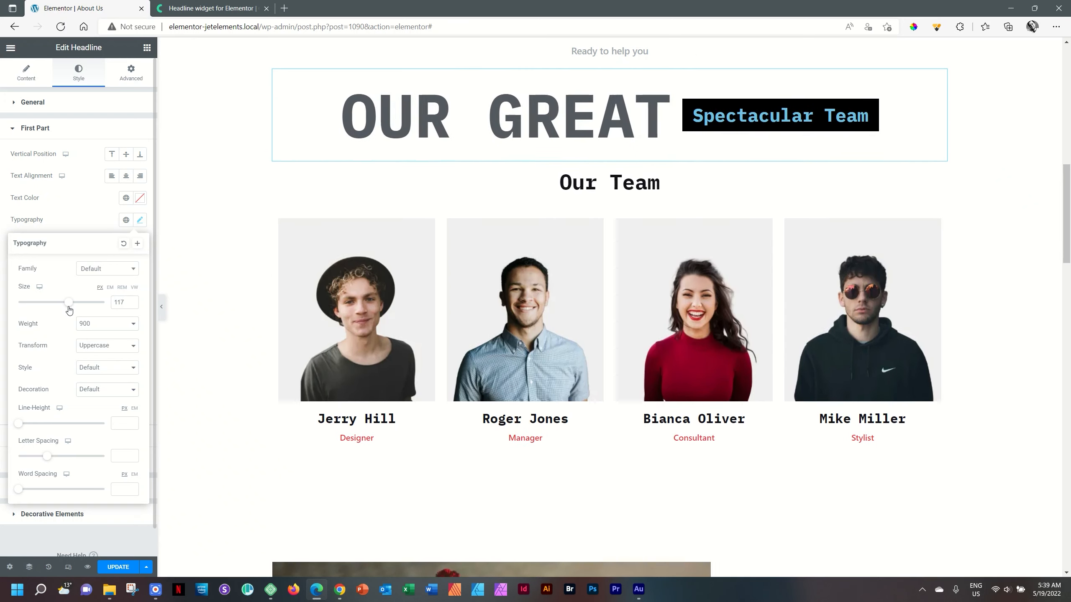
pyautogui.moveTo(69, 310); pyautogui.dragTo(71, 311)
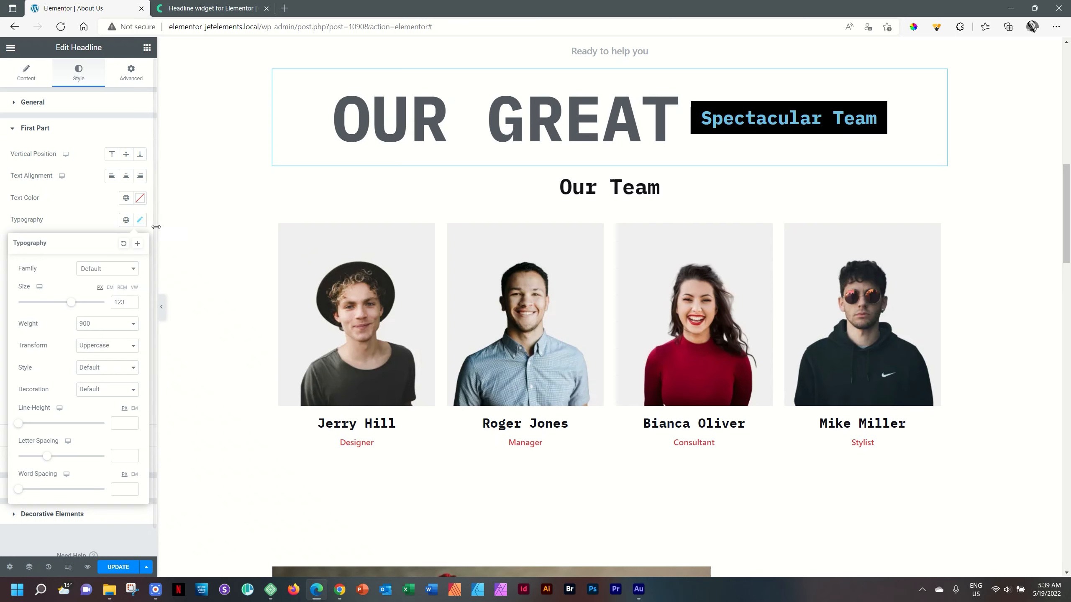
pyautogui.click(139, 219)
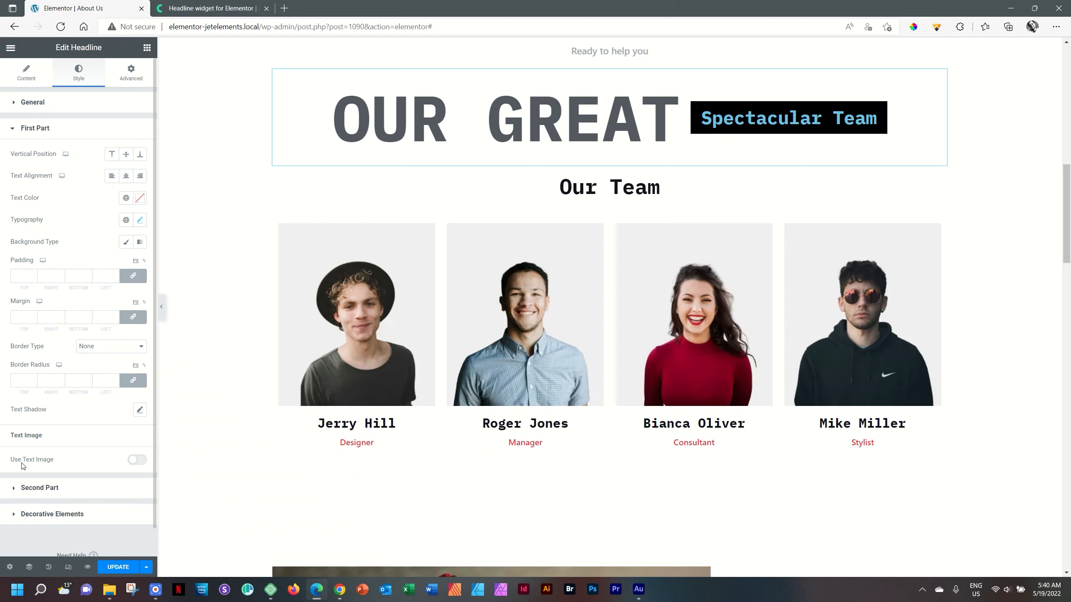
# Fill the first part's text with the media library photo of sneakers on red, with background position Top Left
pyautogui.click(138, 460)
pyautogui.scroll(-3, 110, 451)
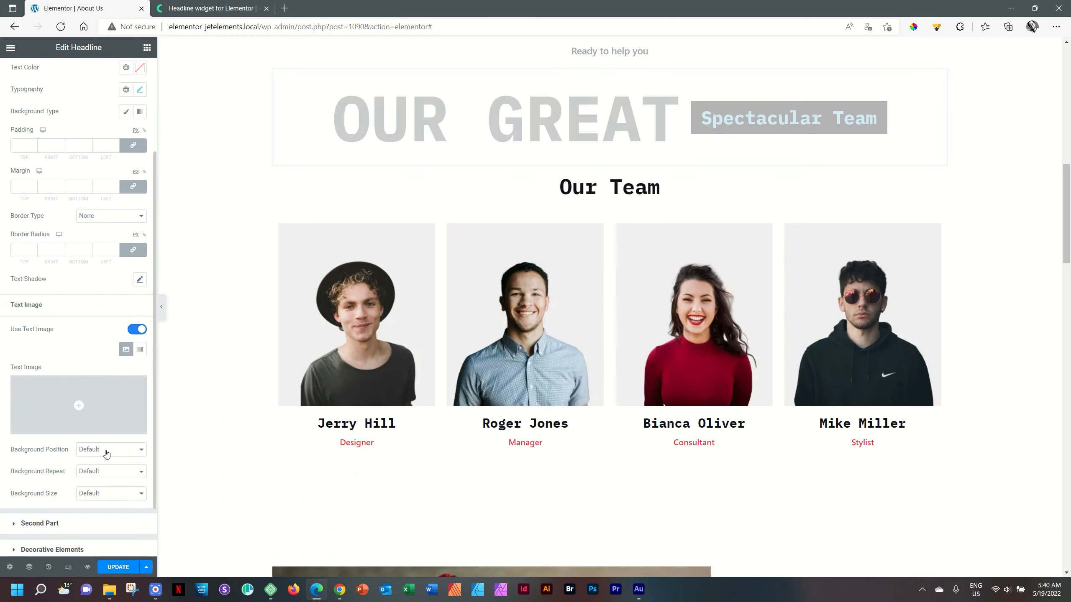
pyautogui.click(106, 410)
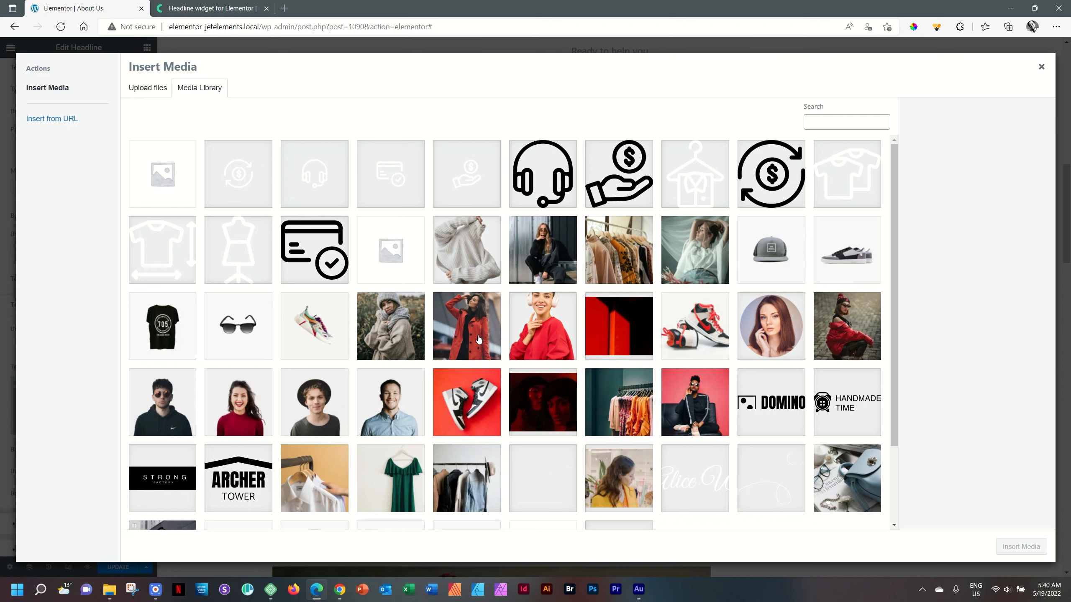
pyautogui.scroll(-3, 527, 403)
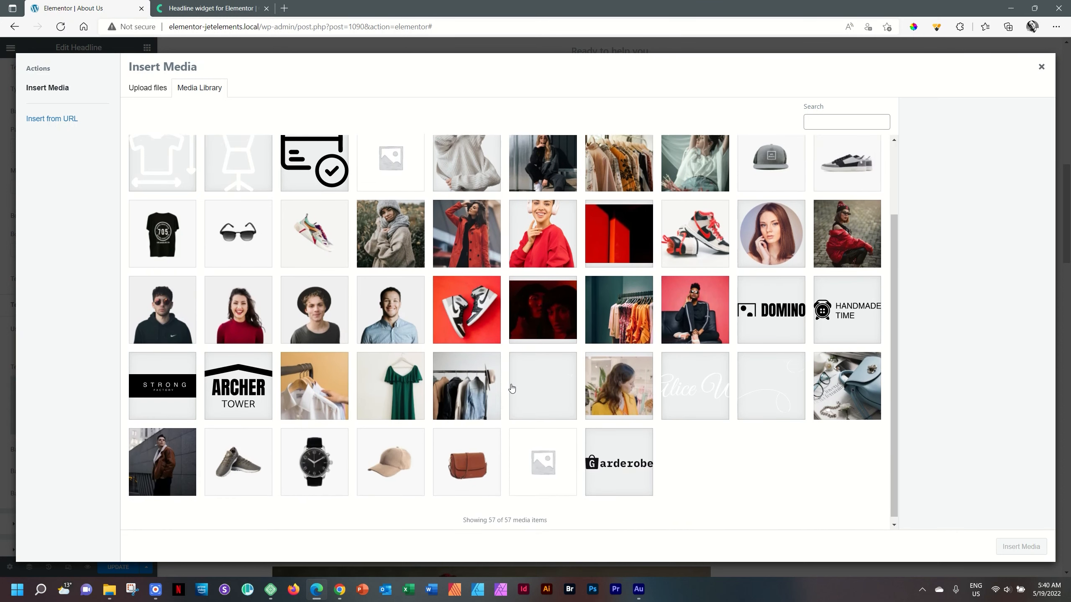
pyautogui.scroll(3, 464, 404)
pyautogui.click(463, 407)
pyautogui.click(1025, 548)
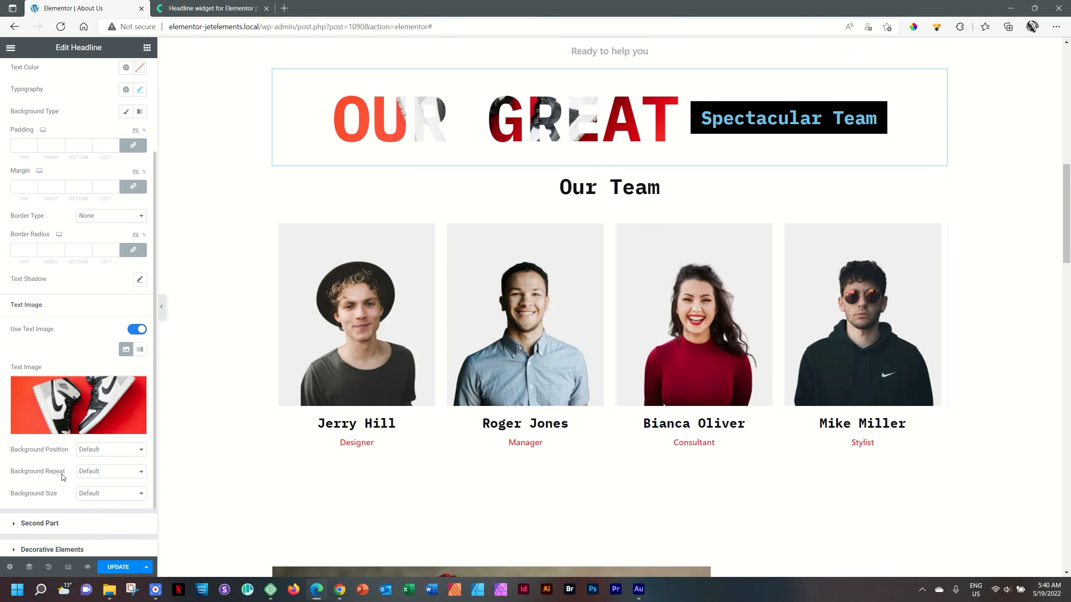
pyautogui.click(95, 450)
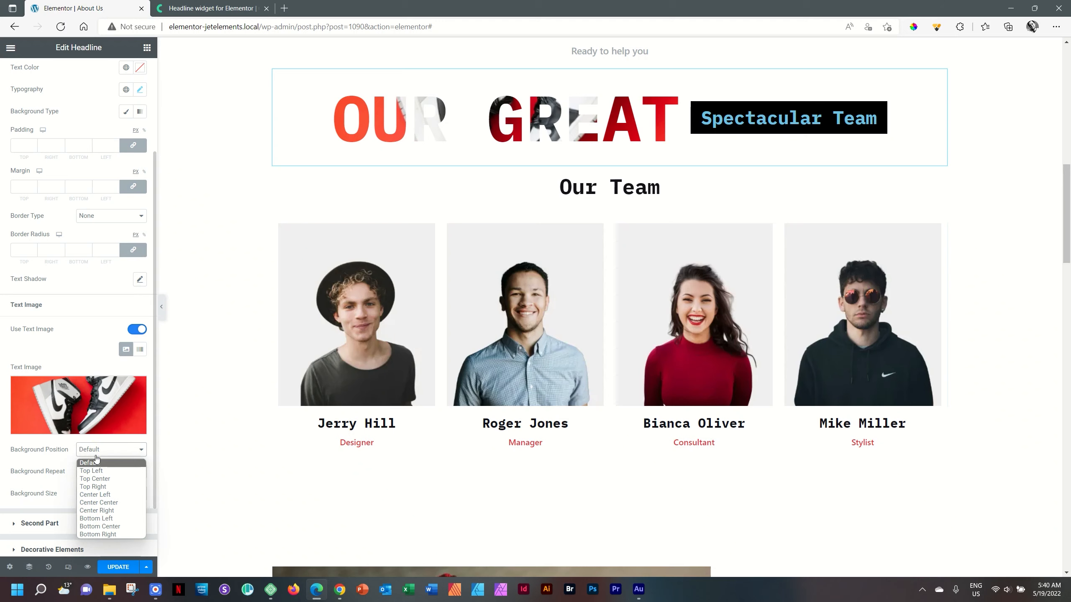
pyautogui.click(96, 471)
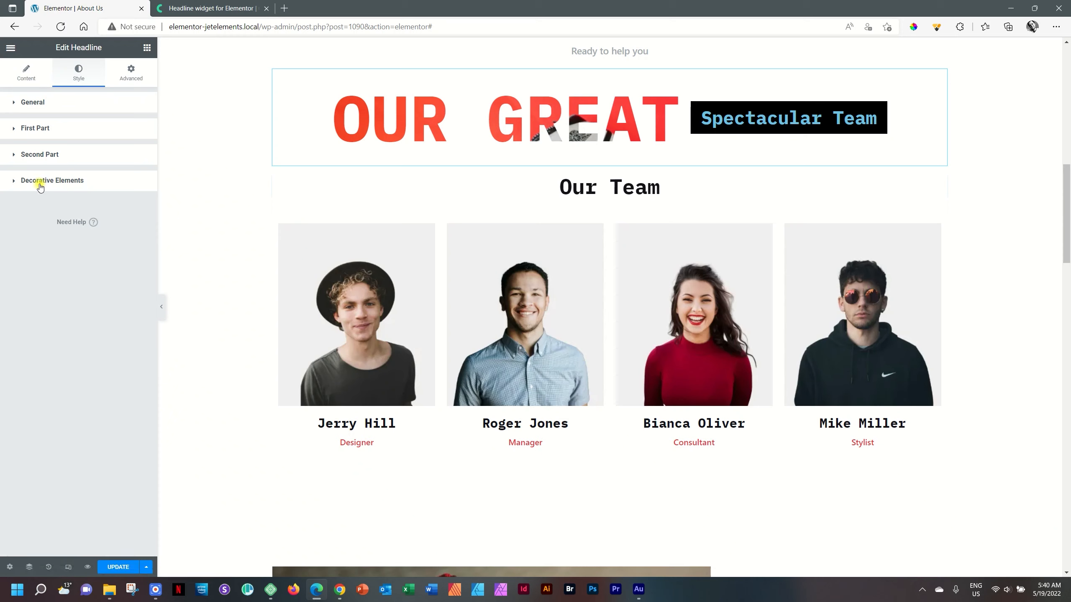
# Turn on the headline's divider mode with the left divider disabled, and open the right divider's settings
pyautogui.click(40, 185)
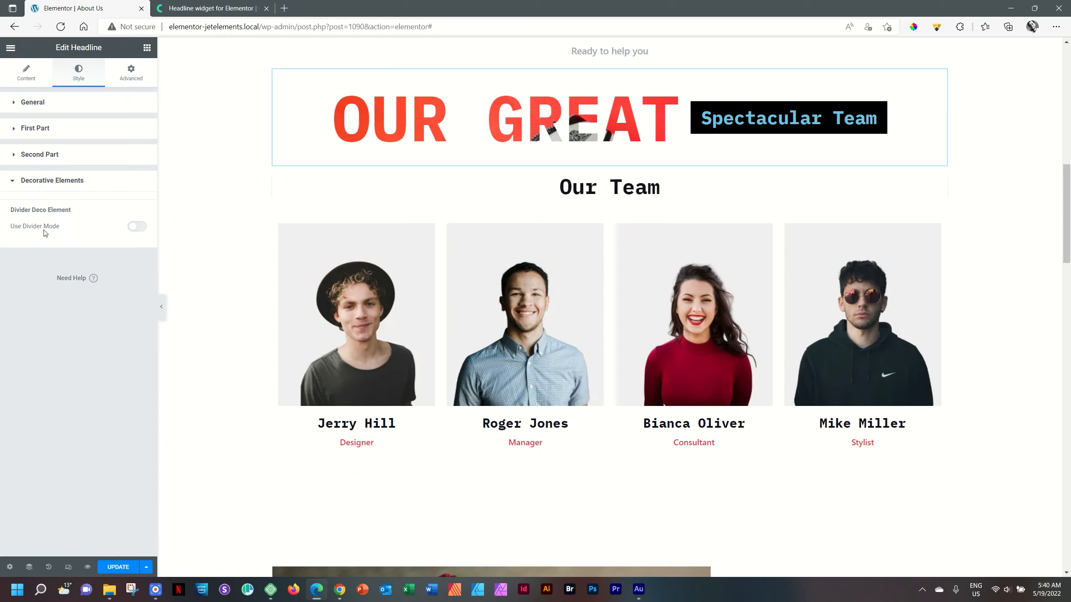
pyautogui.click(138, 227)
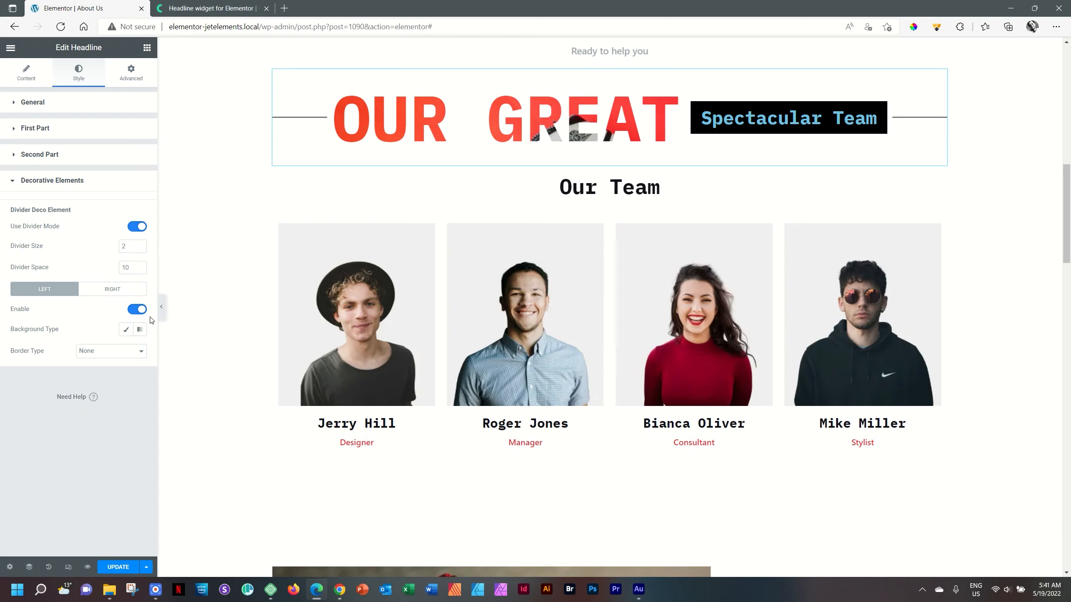
pyautogui.click(136, 311)
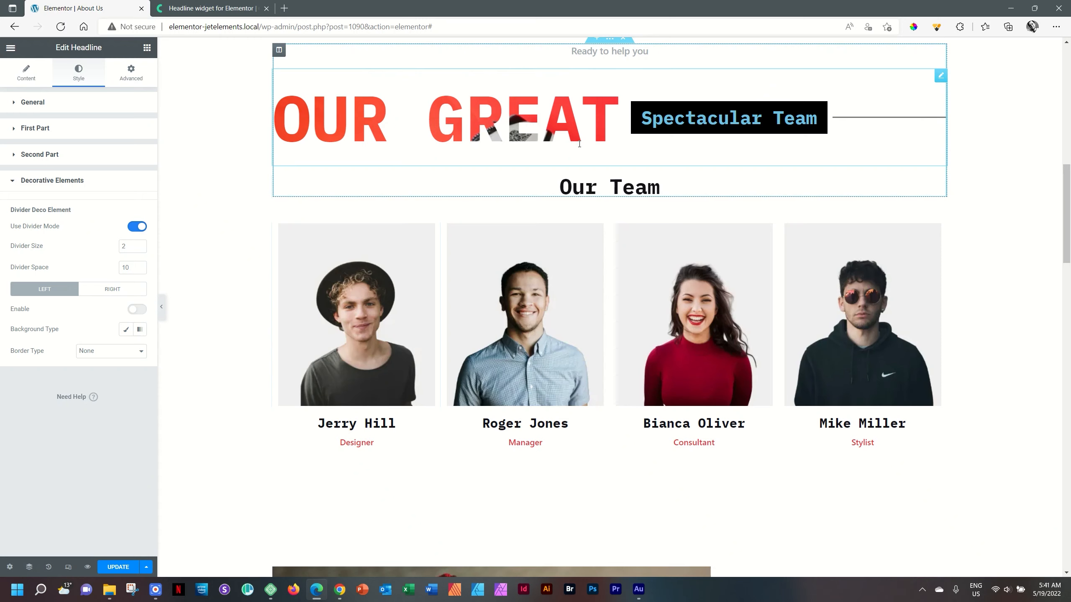
pyautogui.click(112, 289)
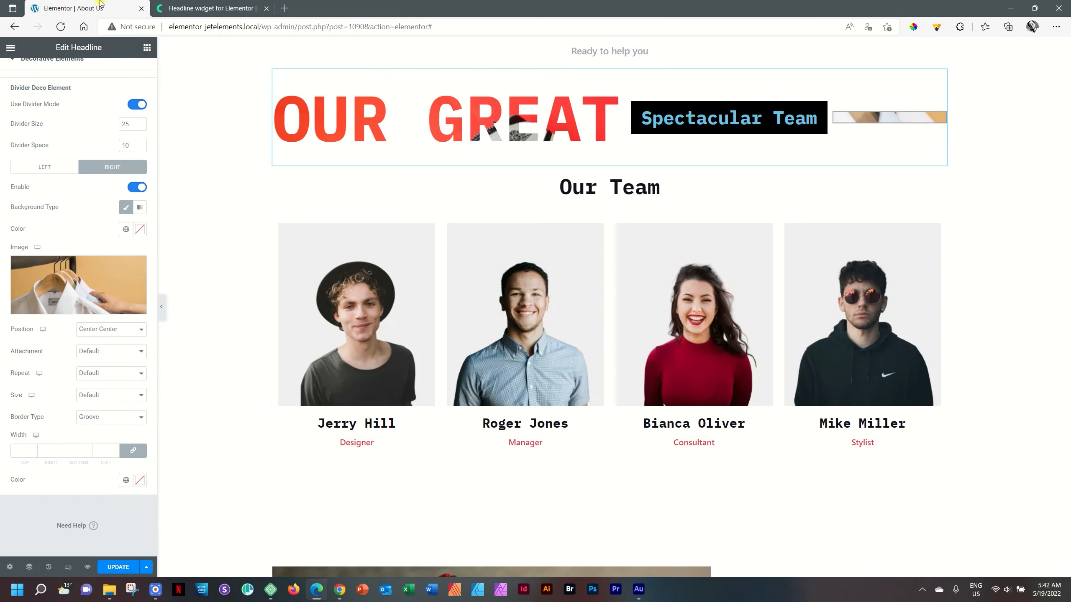
# Switch to the Crocoblock Headline widget page and examine its usage examples down to the Special Promo banner
pyautogui.click(185, 6)
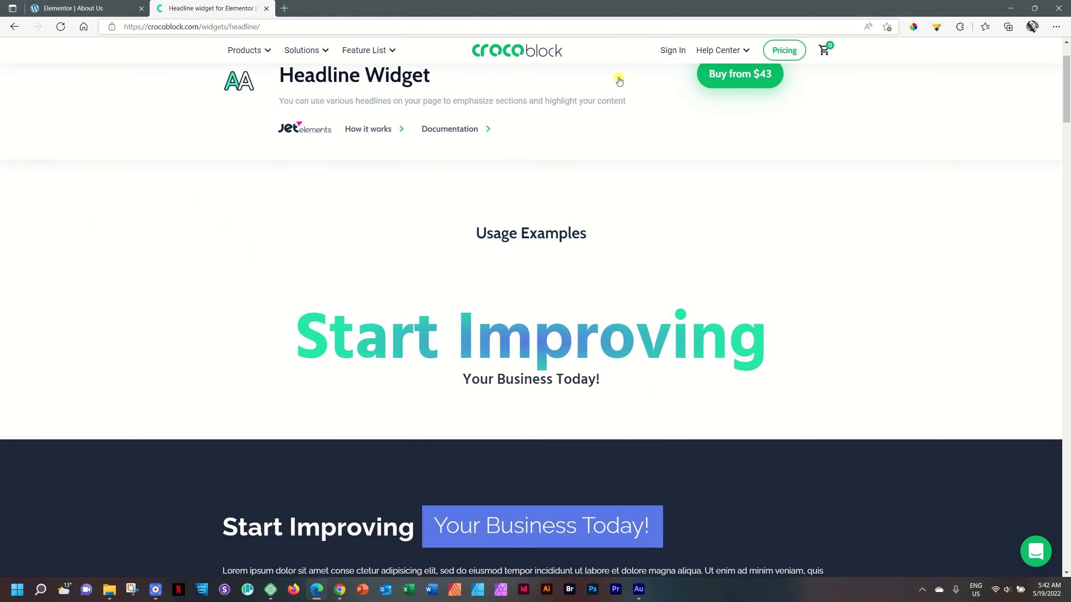
pyautogui.scroll(-2, 459, 258)
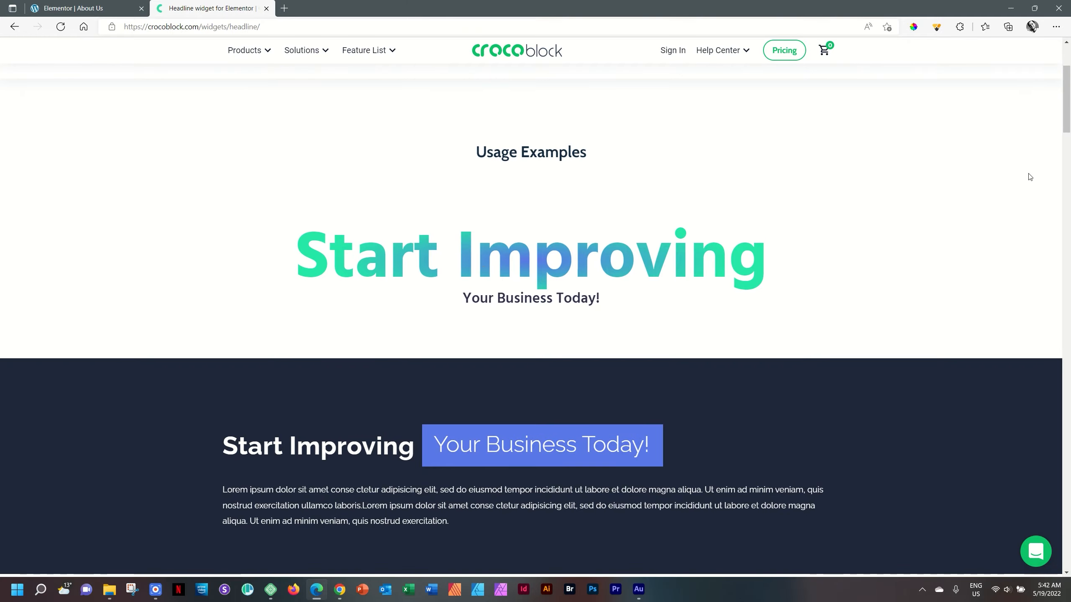
pyautogui.scroll(-4, 489, 237)
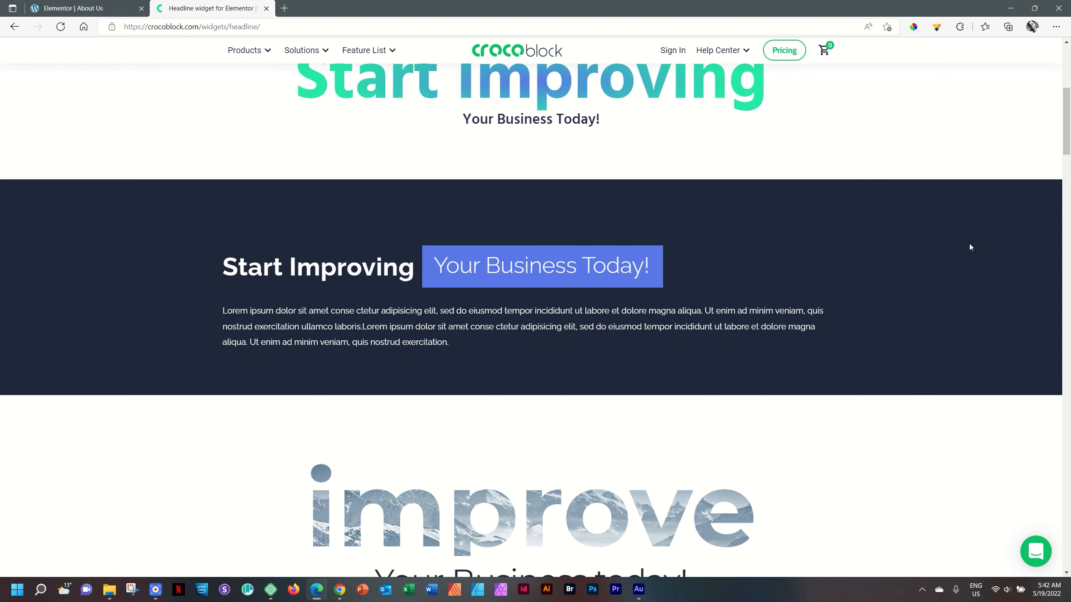
pyautogui.scroll(-3, 1067, 157)
pyautogui.scroll(-3, 1067, 157)
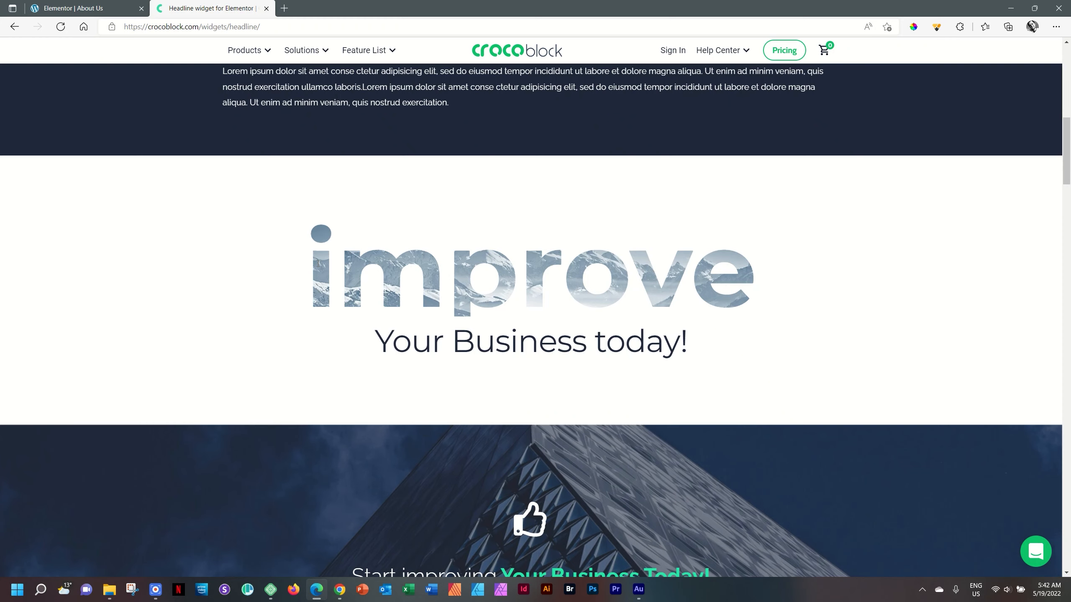
pyautogui.moveTo(1066, 140); pyautogui.dragTo(1069, 298)
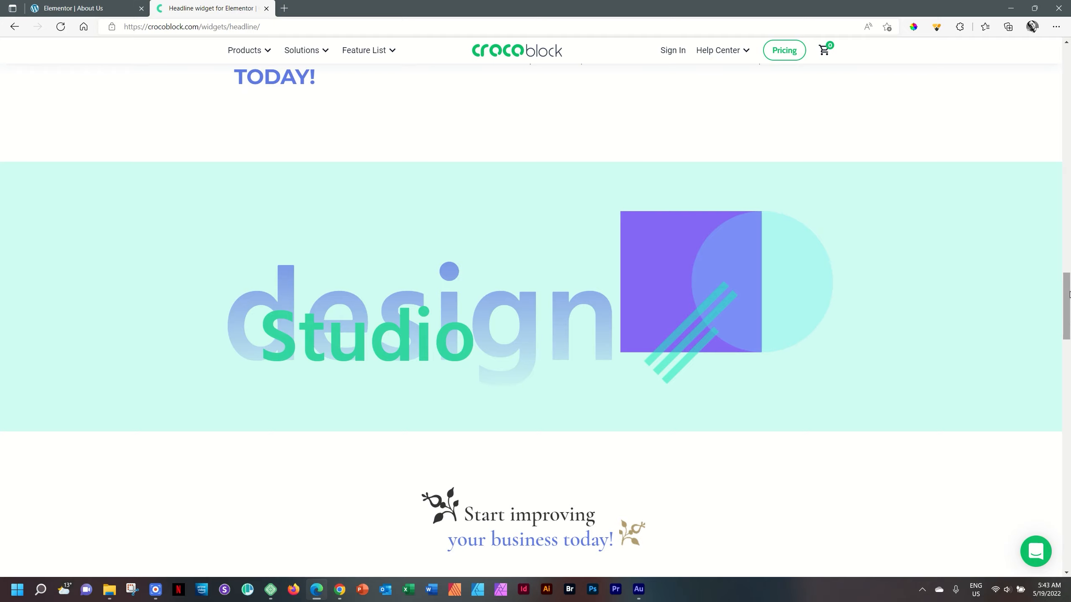
pyautogui.moveTo(1067, 295); pyautogui.dragTo(1069, 358)
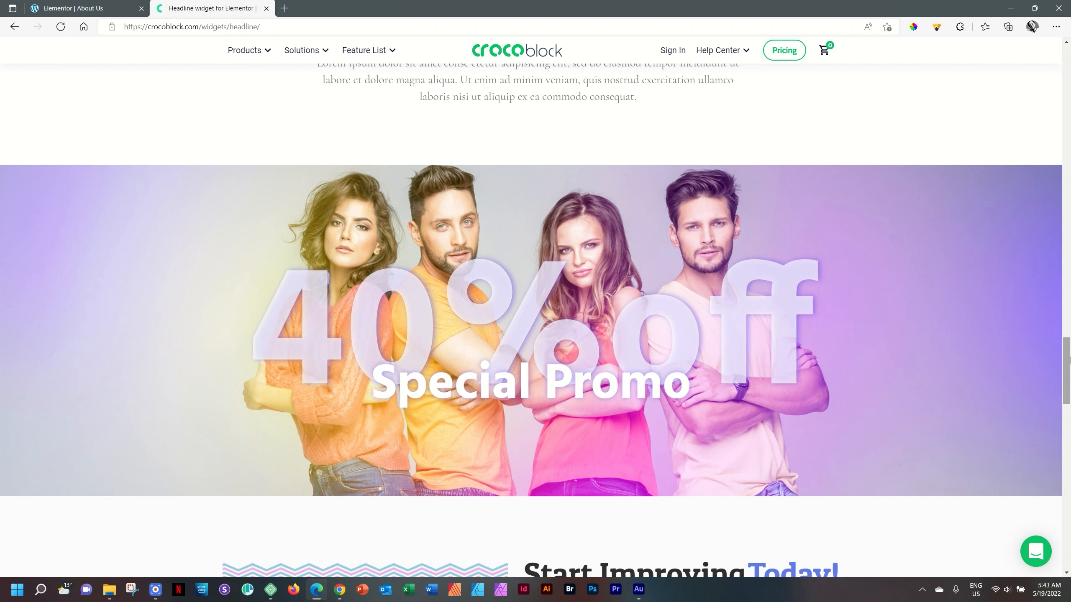